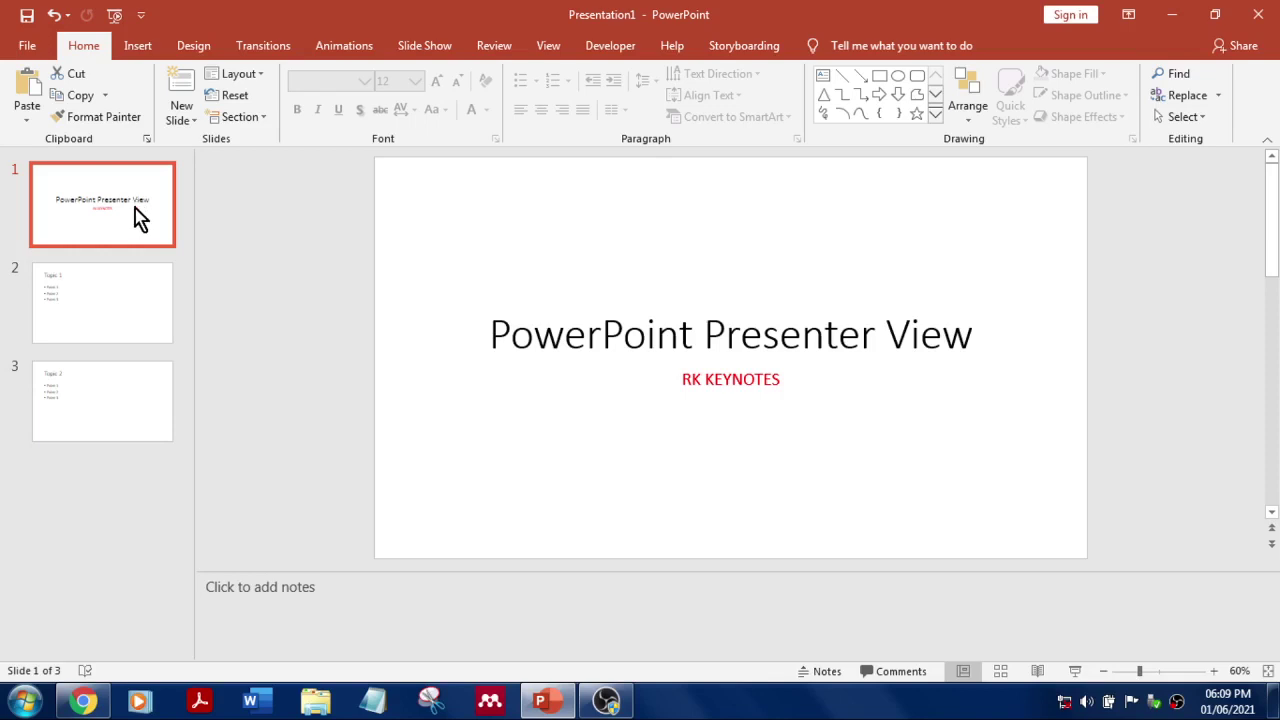
- Review the bullet points and speaker notes of the Topic 1 slide
click(91, 289)
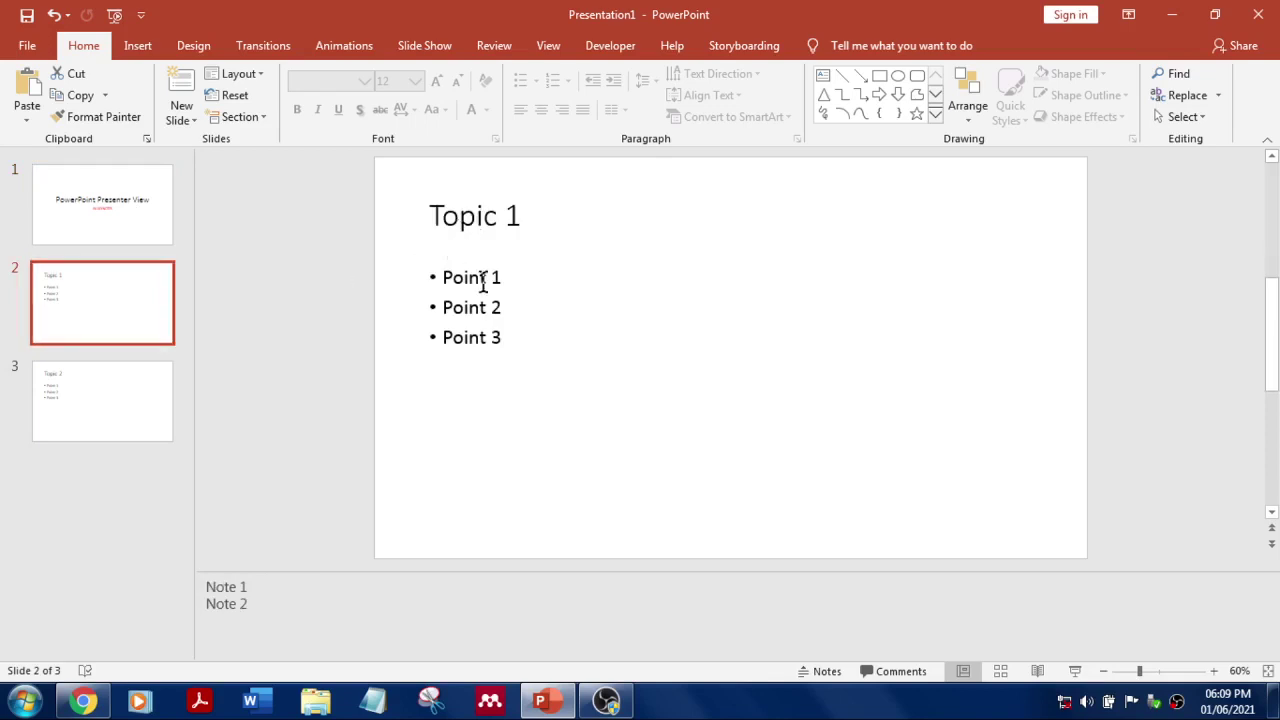
click(491, 277)
drag(523, 331, 420, 277)
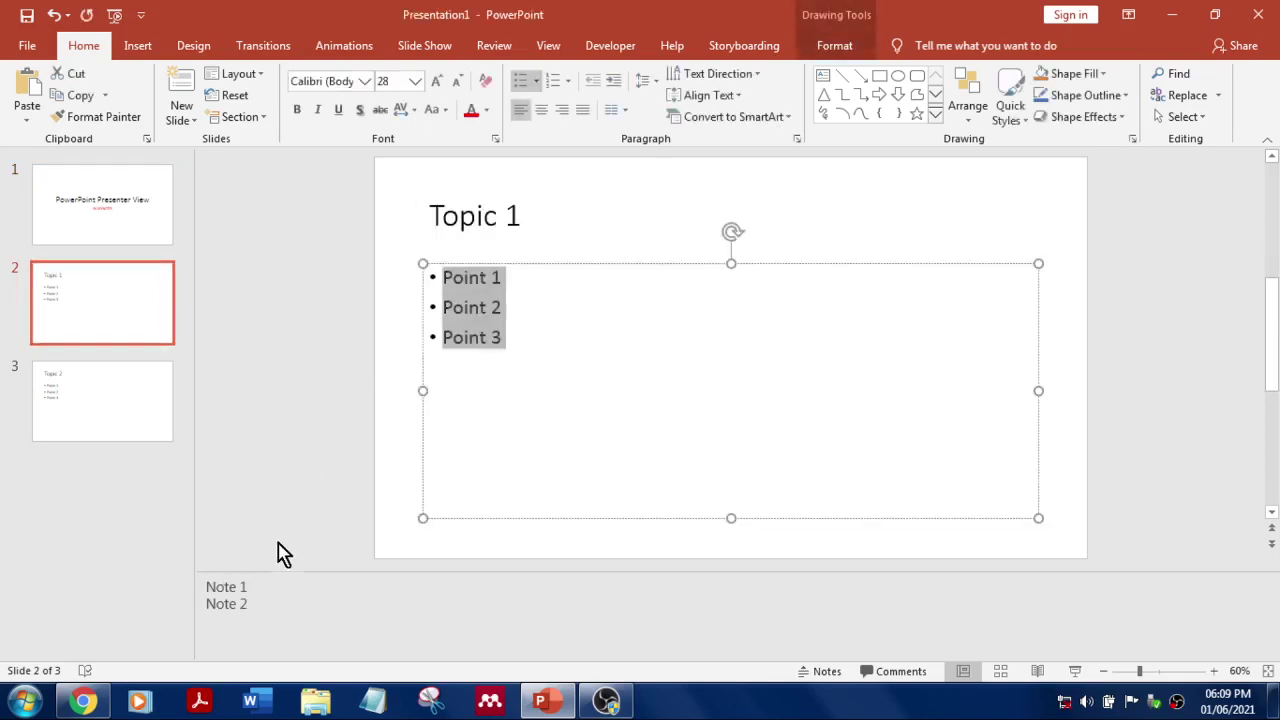
click(259, 601)
drag(259, 601, 197, 586)
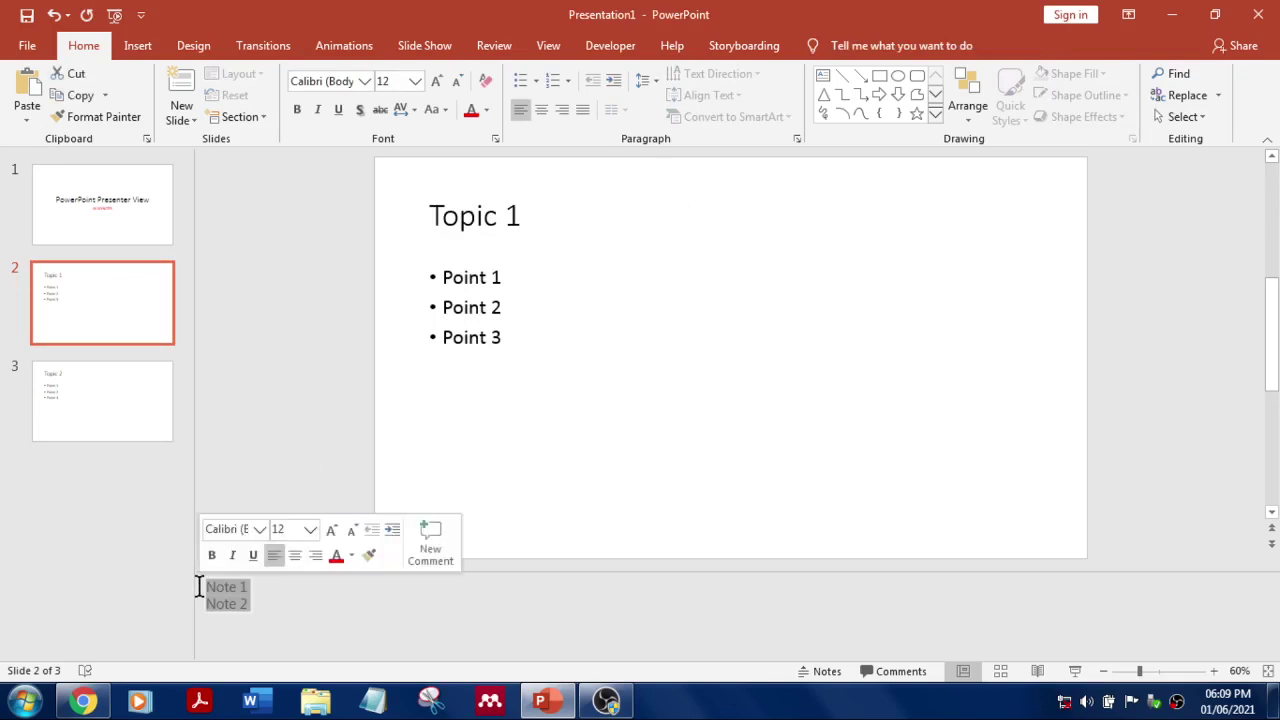
- Toggle the notes pane off and on for the Topic 1 slide and make the pane slightly taller
click(815, 673)
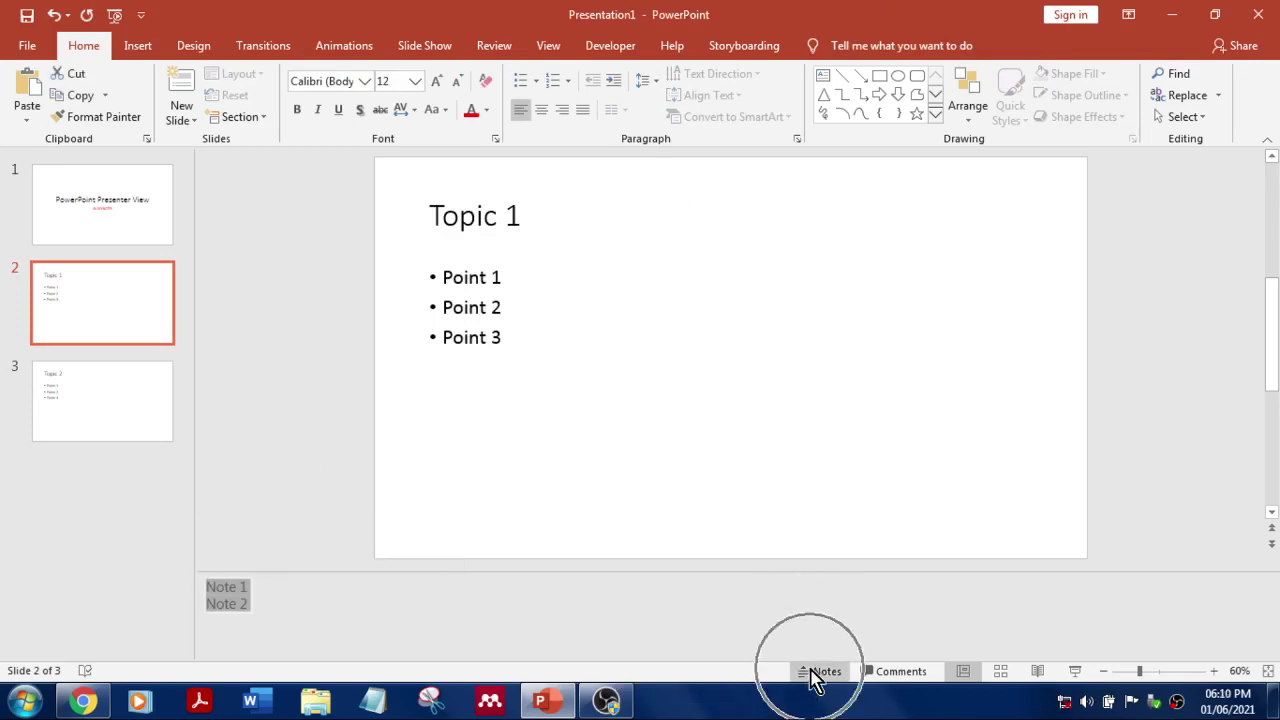
click(815, 673)
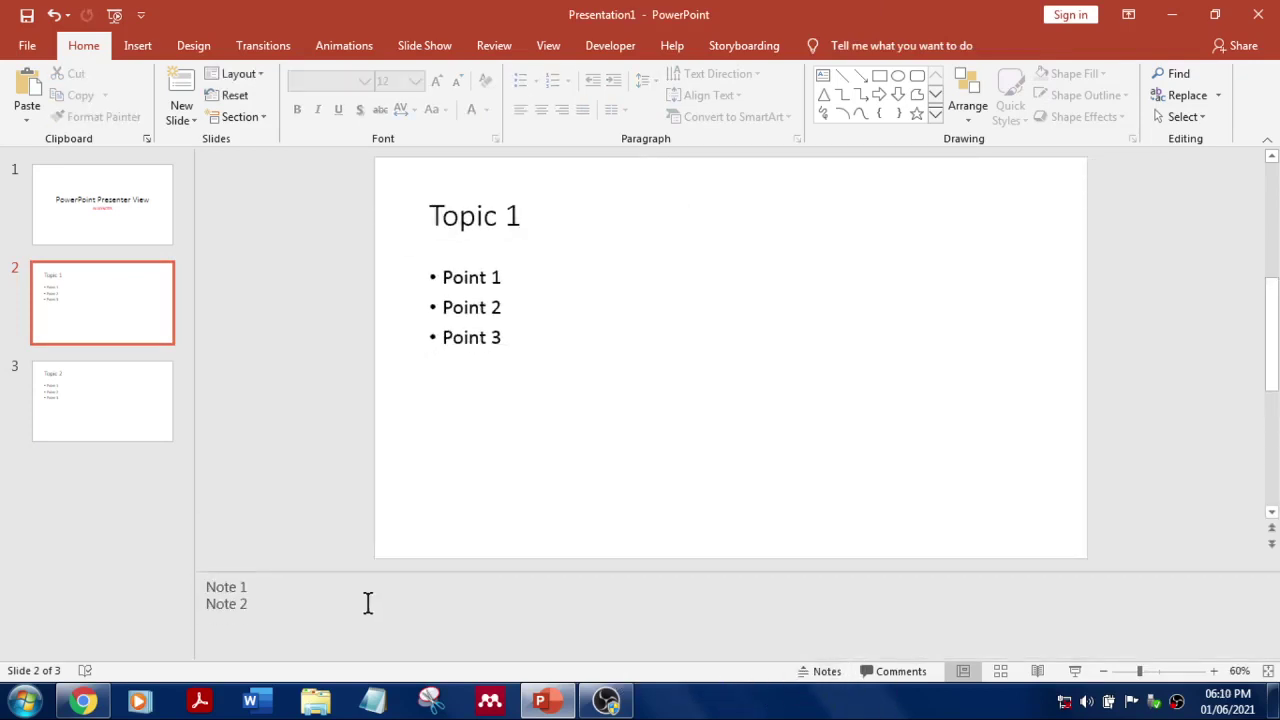
click(277, 603)
drag(267, 598, 205, 590)
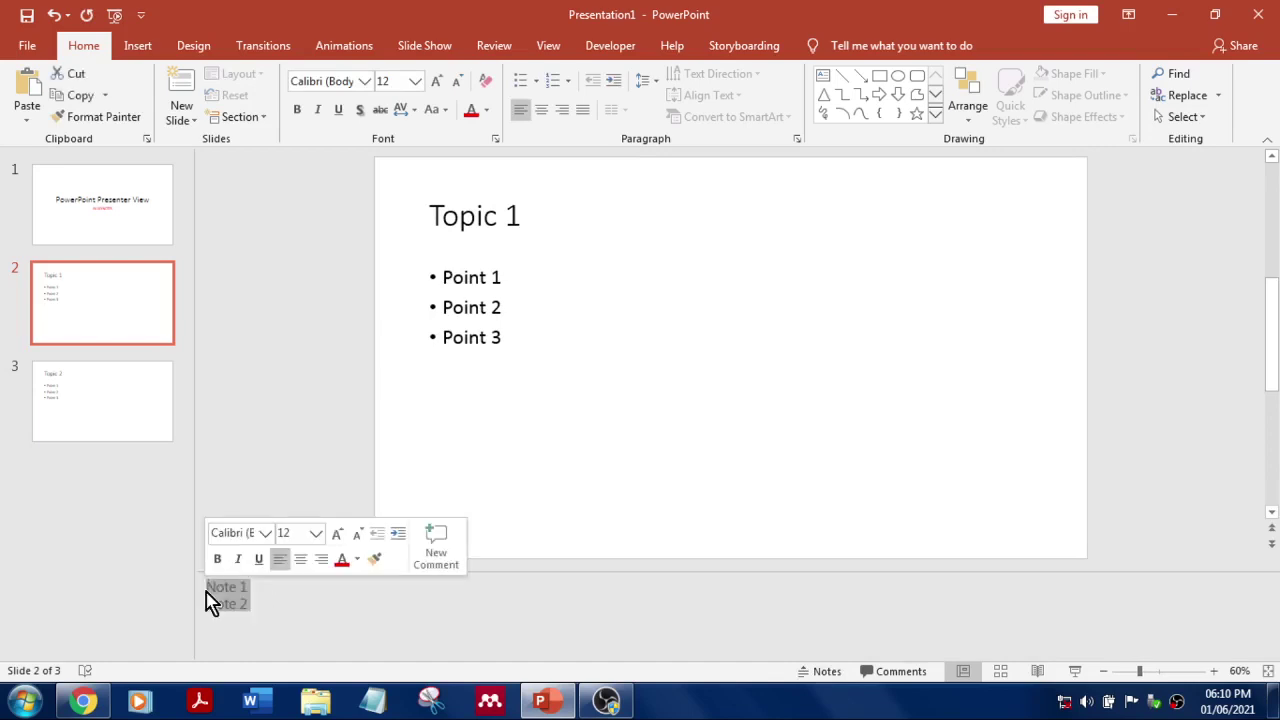
click(409, 614)
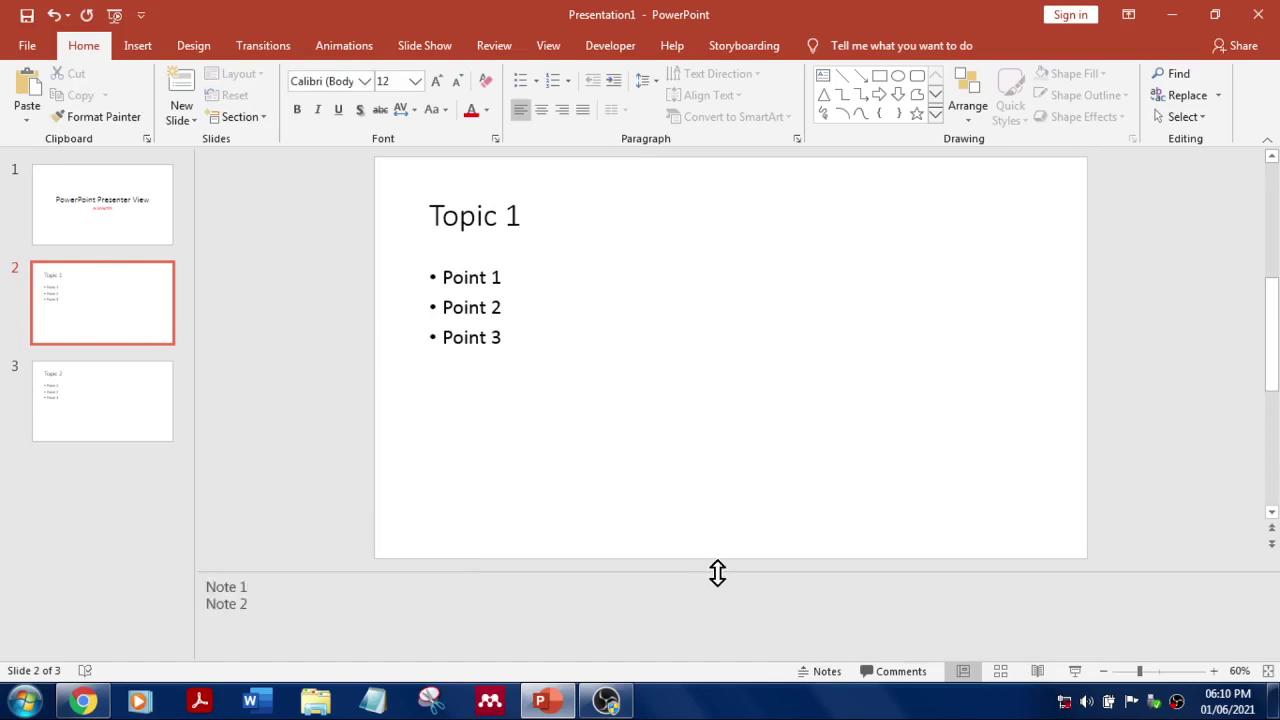
mouse_move(717, 571)
mouse_down()
mouse_move(714, 506)
mouse_move(694, 567)
mouse_up()
- Review the title, bullet points and speaker notes of the Topic 2 slide
click(58, 398)
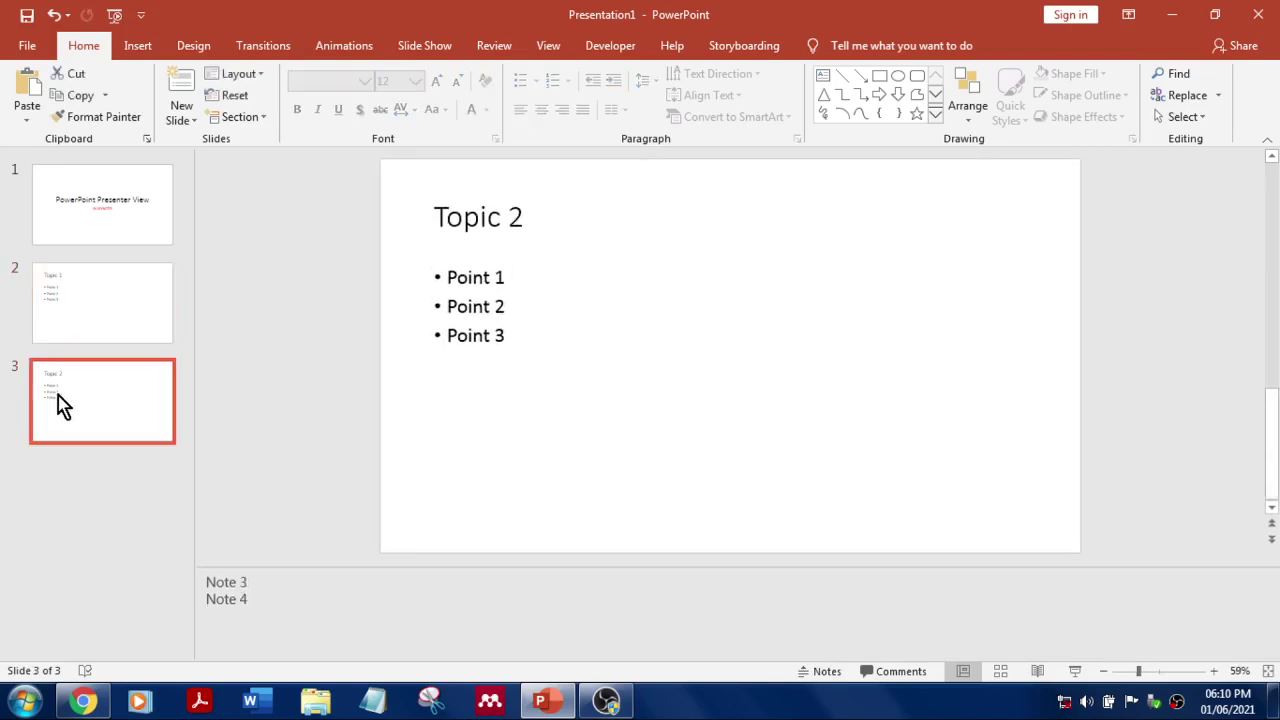
click(505, 217)
click(493, 306)
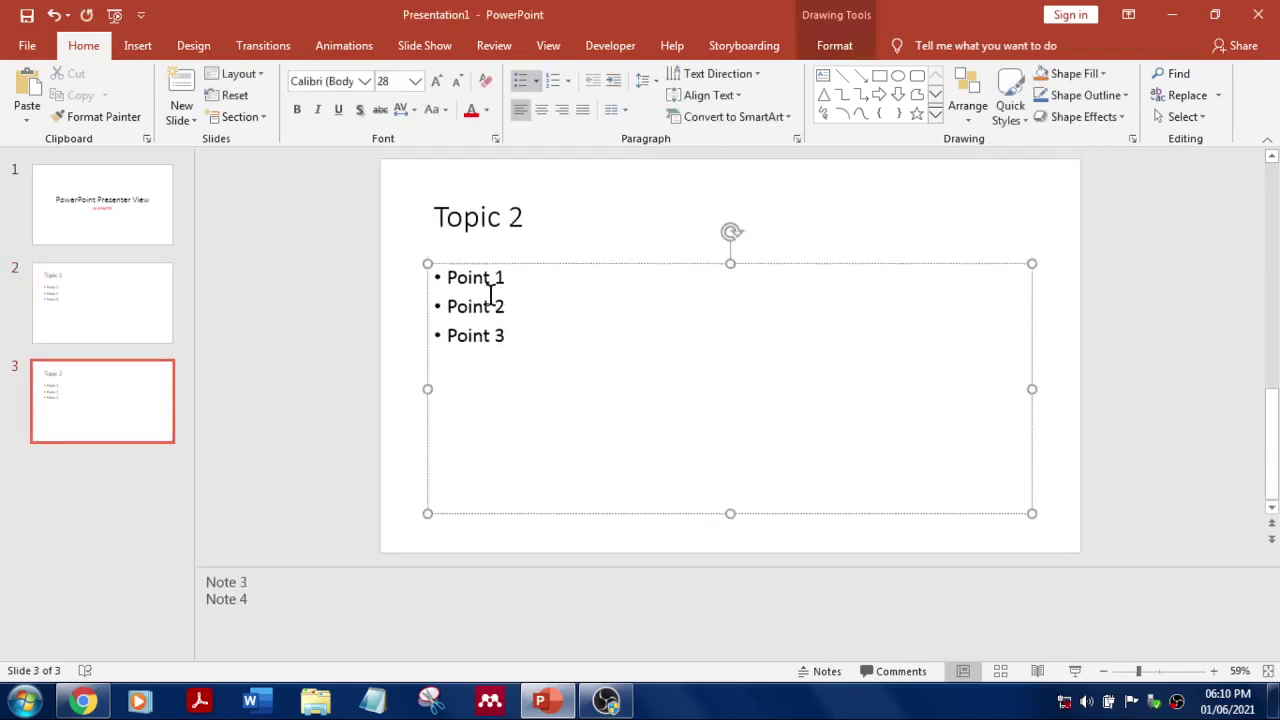
click(266, 597)
drag(243, 591, 206, 578)
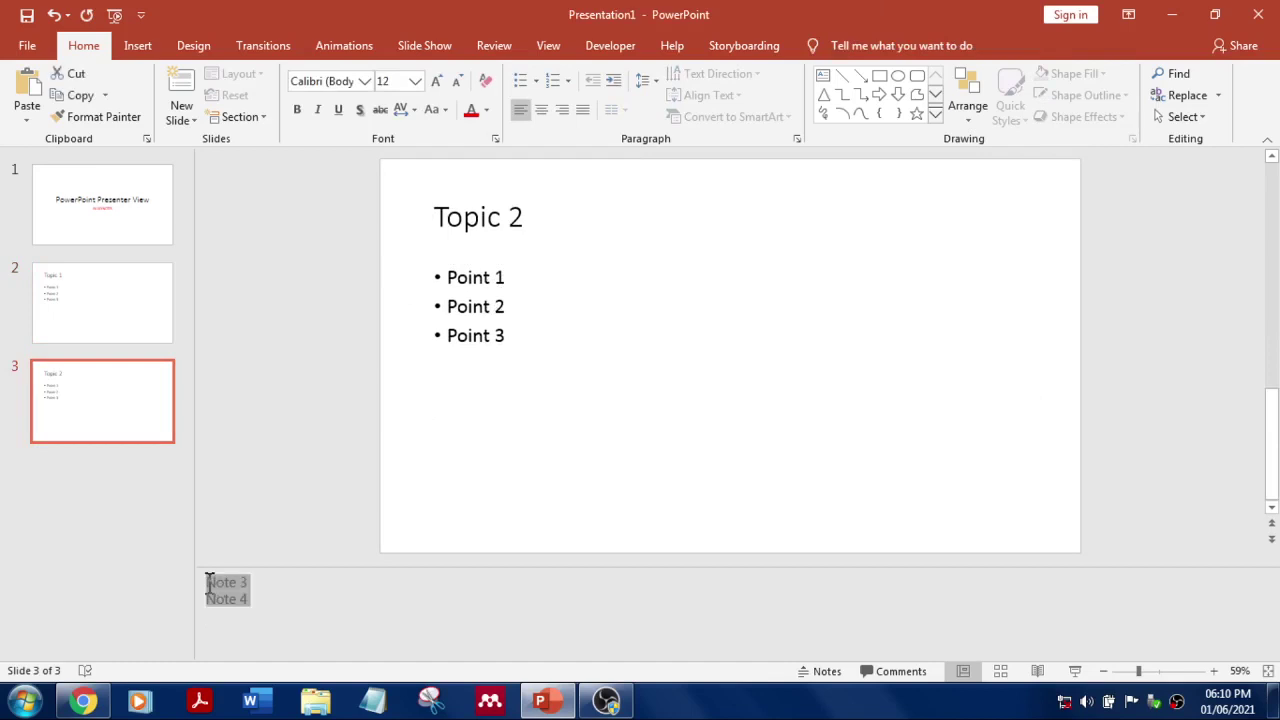
- Run the slide show in Presenter View from the title slide and advance to the Topic 1 slide
click(107, 210)
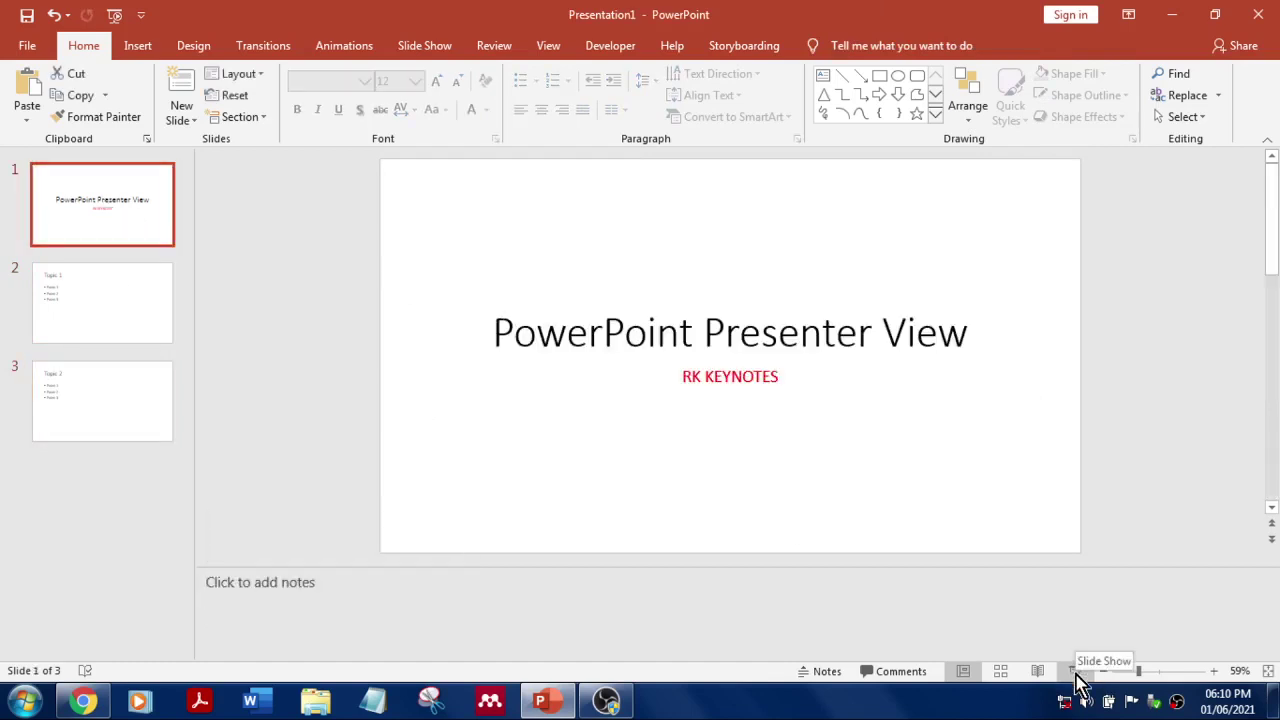
click(427, 47)
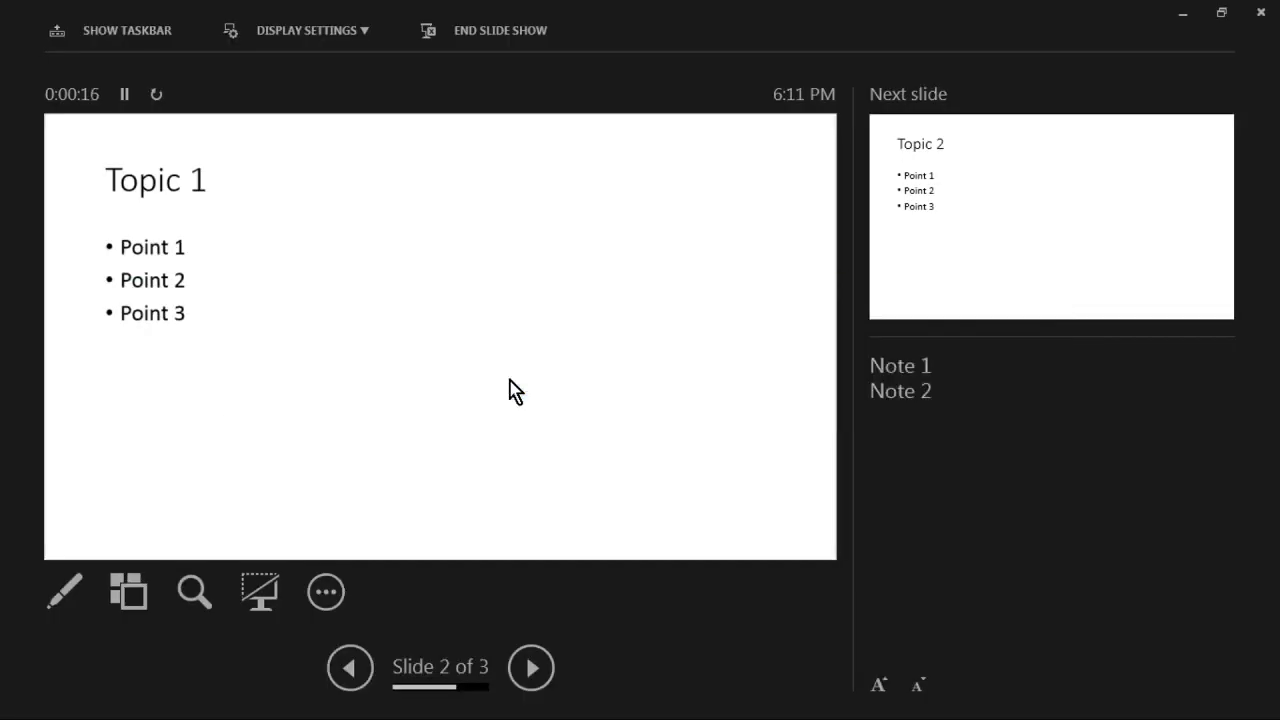
- Switch the pointer to the laser pointer for the Topic 1 slide in Presenter View
click(63, 591)
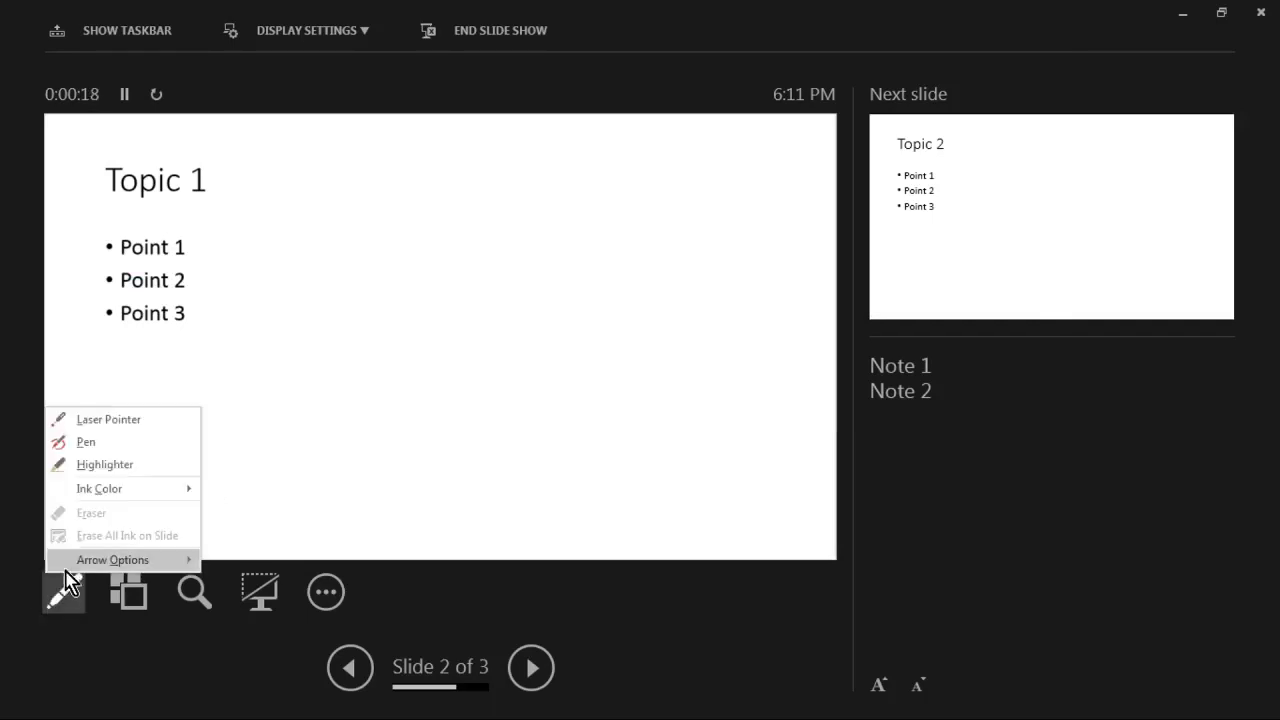
click(123, 423)
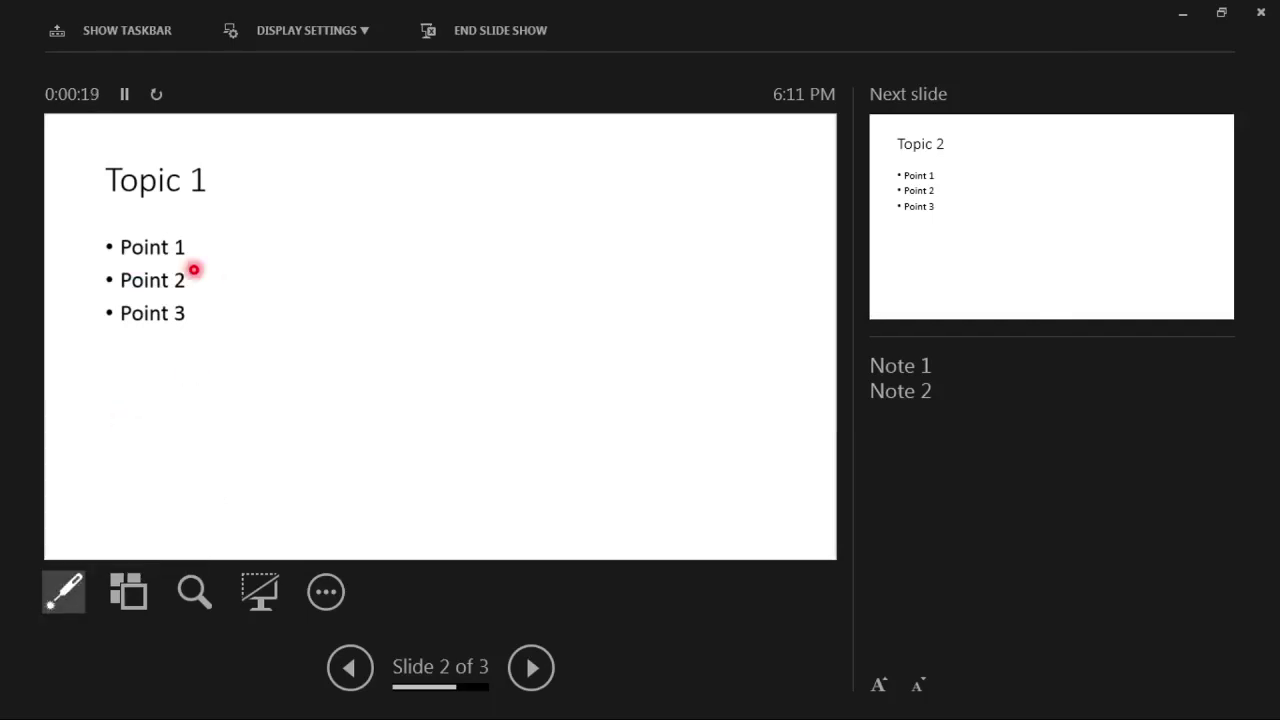
click(76, 598)
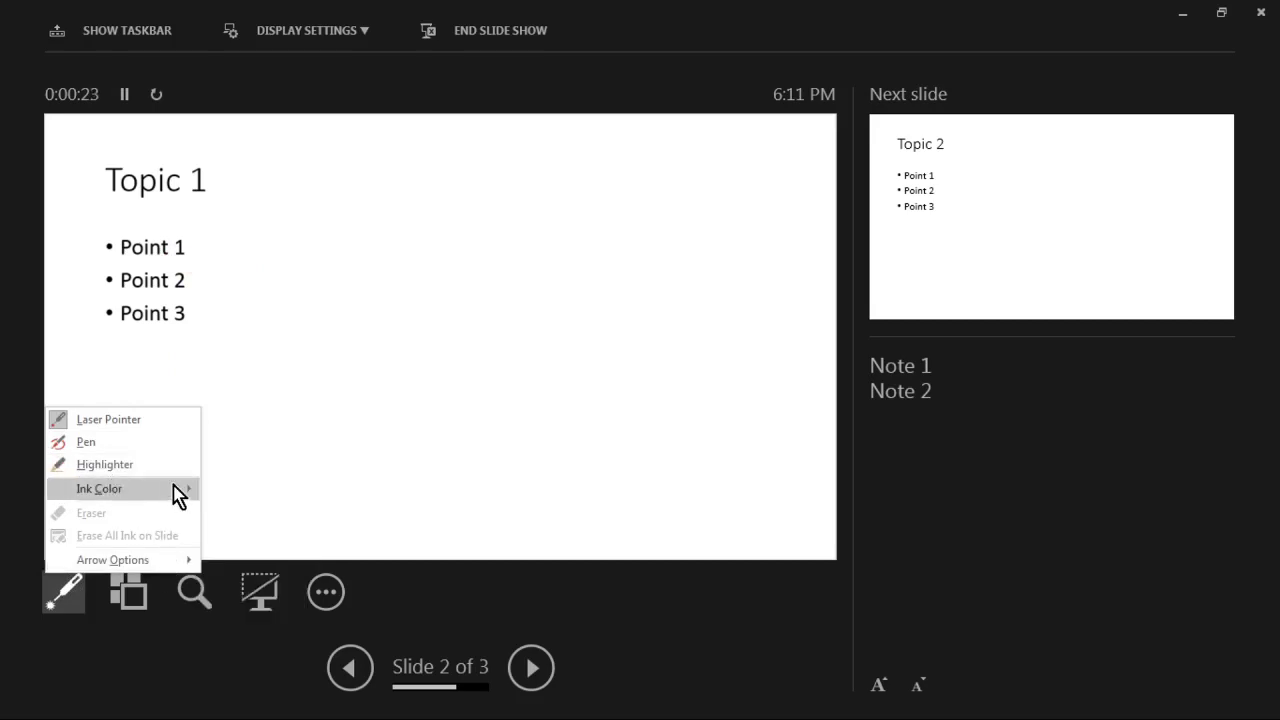
mouse_move(174, 486)
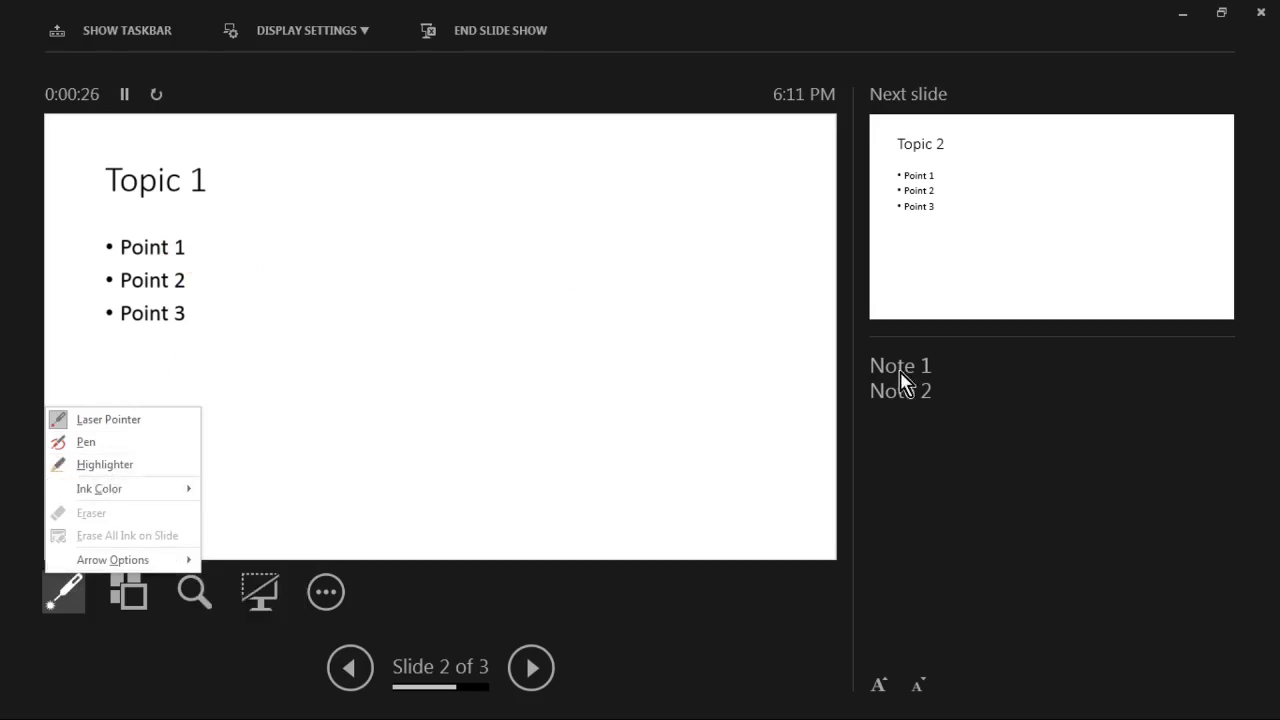
key(ctrl+l)
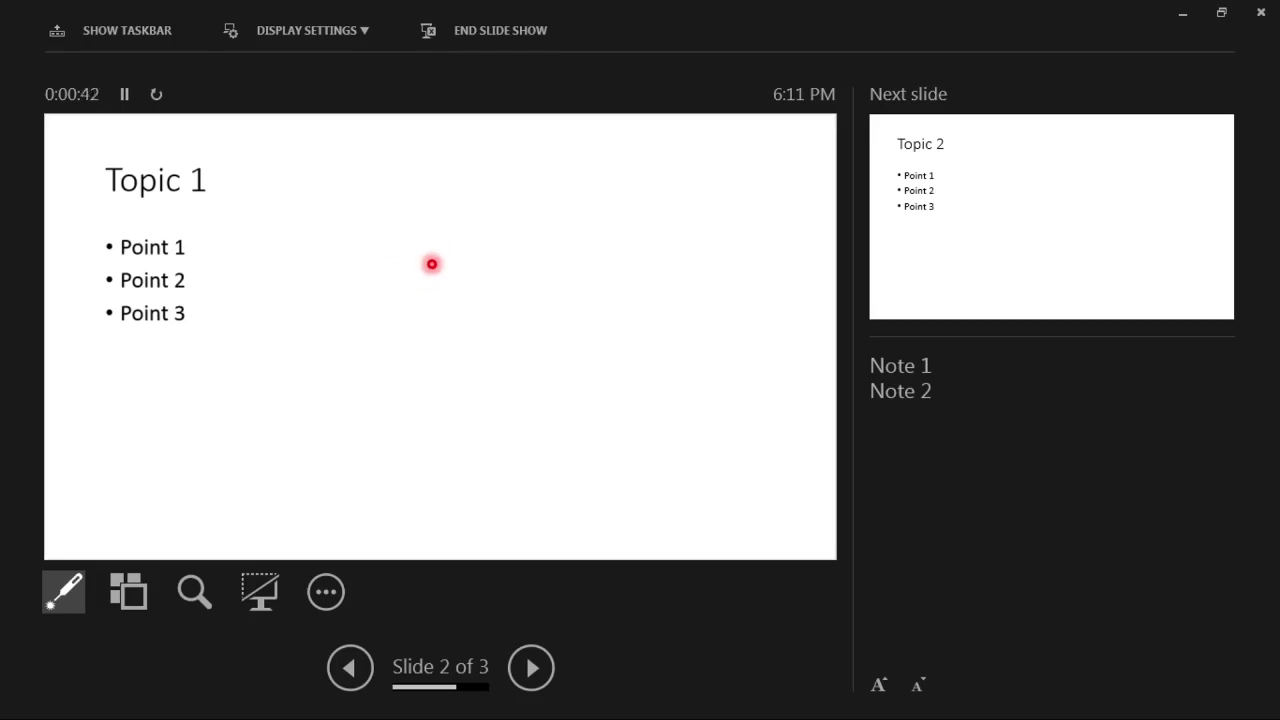
- Blank the Topic 1 slide to a white screen
right_click(435, 261)
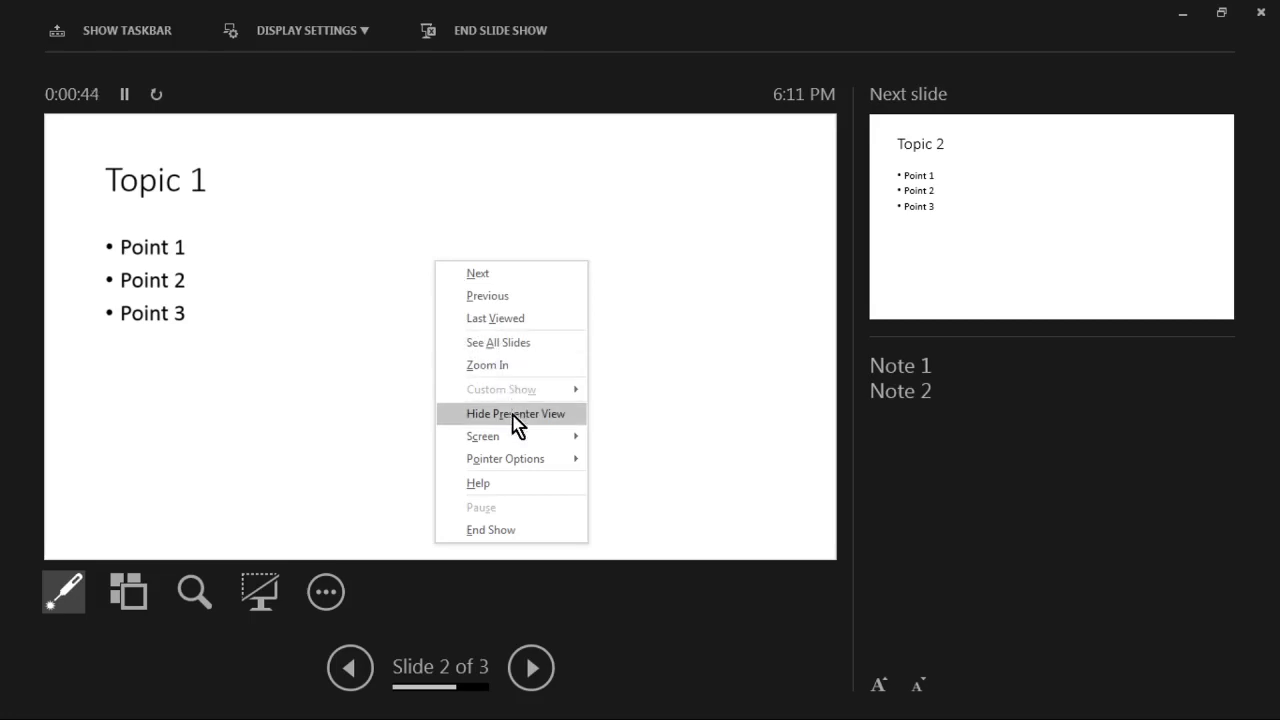
mouse_move(520, 437)
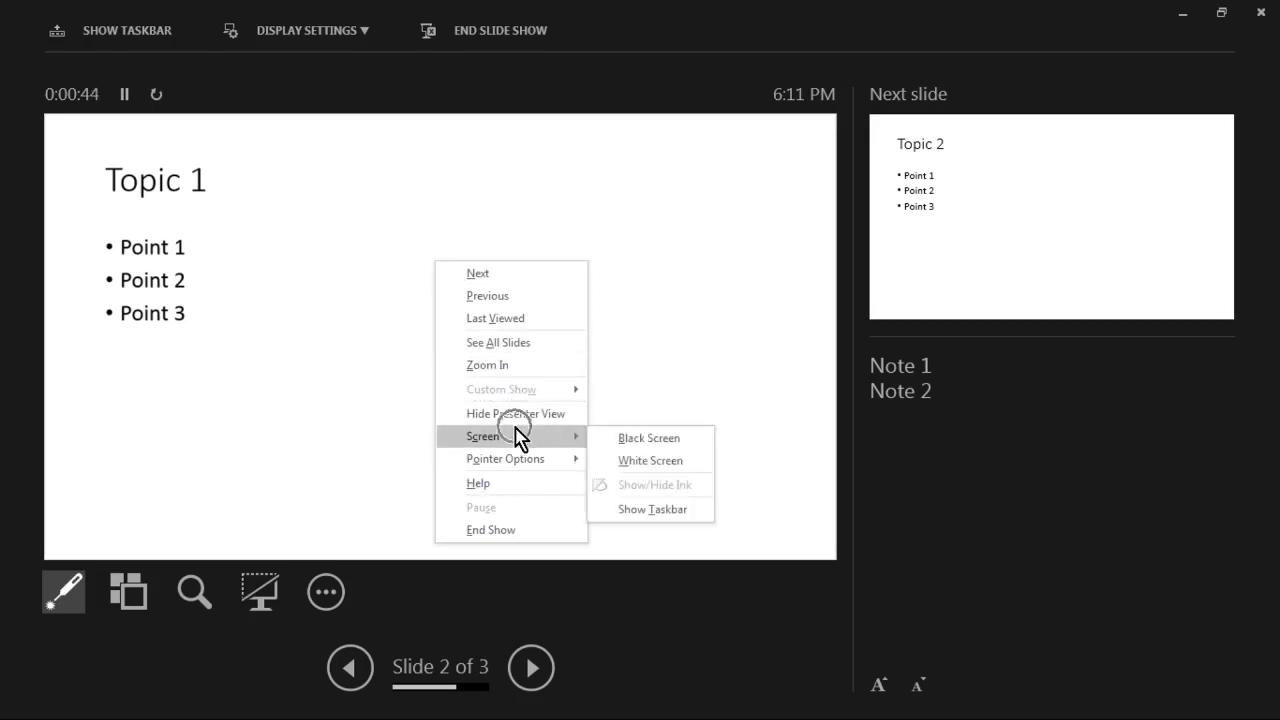
click(665, 470)
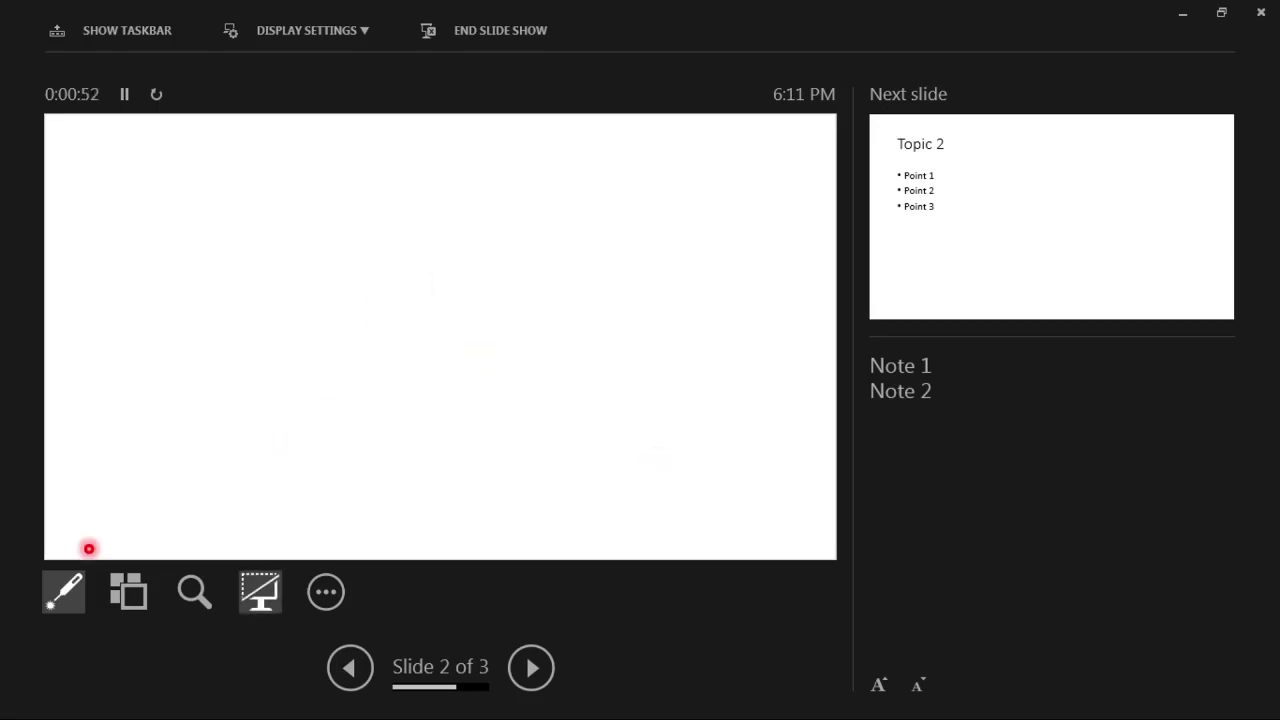
- Handwrite the equation a = b + c on the white screen with the red Pen and draw a line beneath it
click(63, 588)
click(85, 441)
mouse_move(360, 213)
mouse_down()
mouse_move(322, 223)
mouse_move(410, 230)
mouse_up()
drag(397, 260, 415, 251)
drag(463, 203, 470, 240)
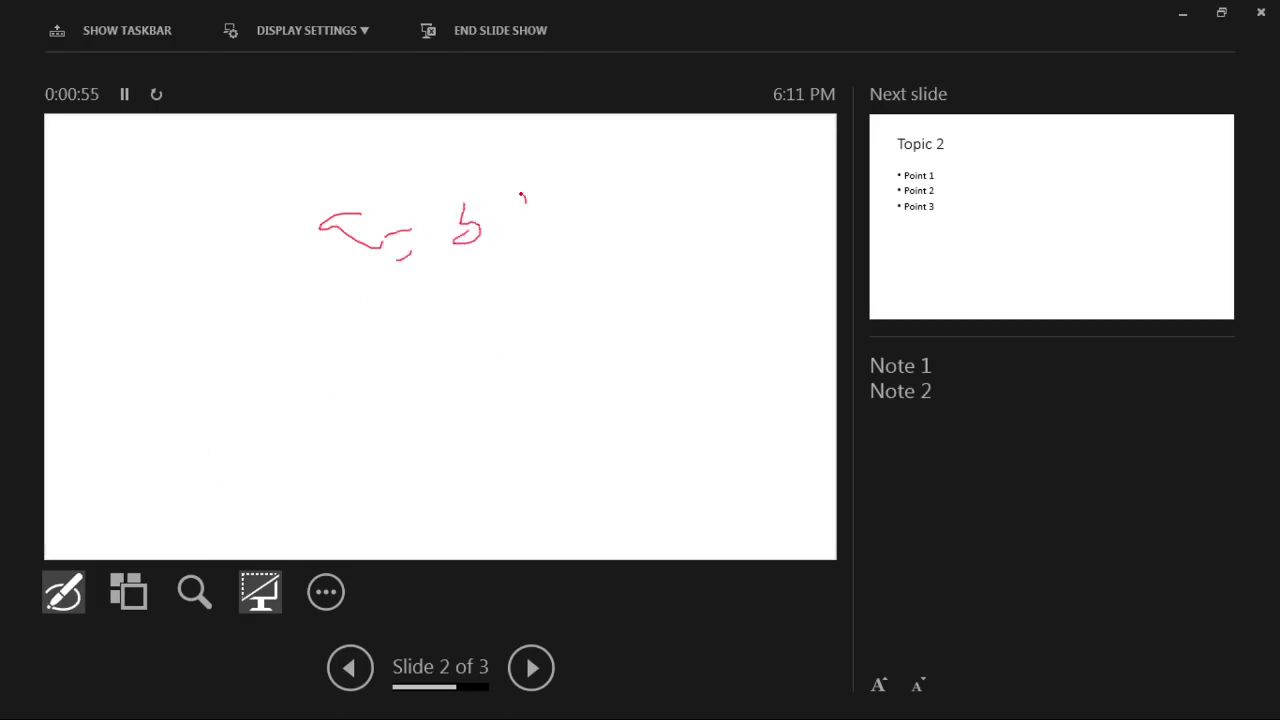
drag(521, 194, 524, 228)
mouse_move(494, 222)
mouse_down()
mouse_move(590, 200)
mouse_move(604, 234)
mouse_up()
drag(338, 320, 665, 304)
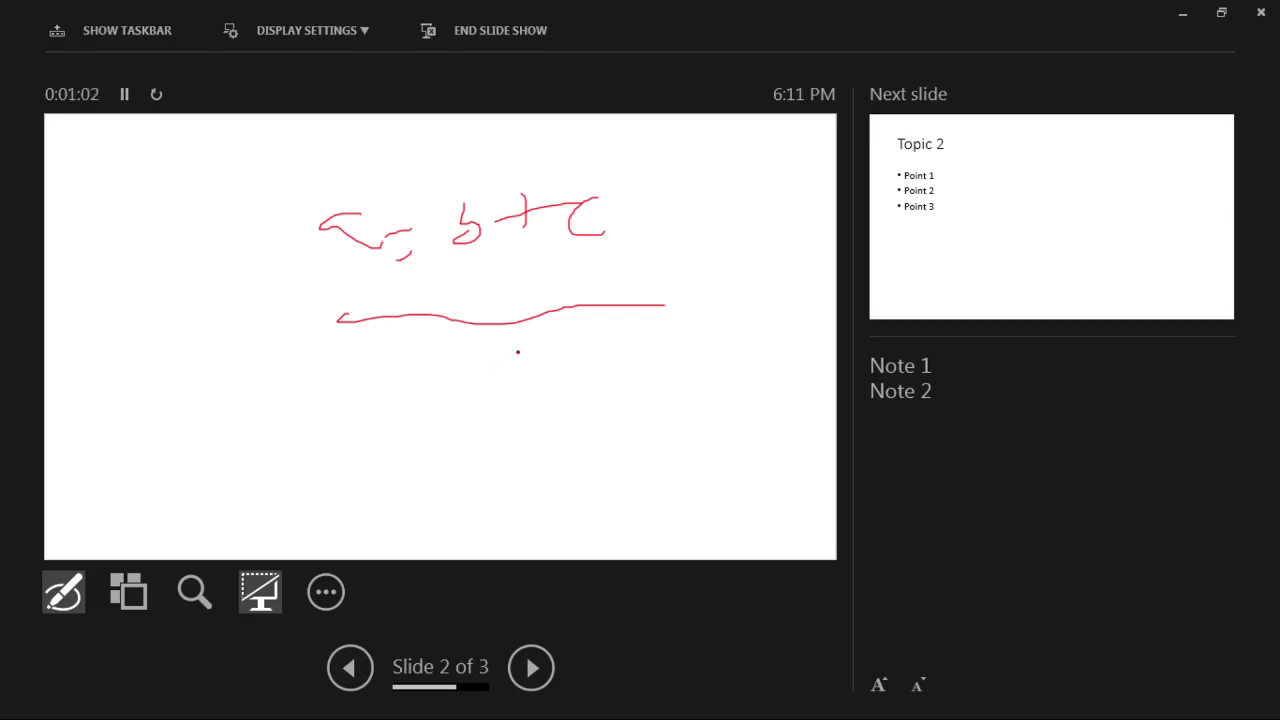
- Turn off the white screen to bring back the Topic 1 slide
right_click(518, 352)
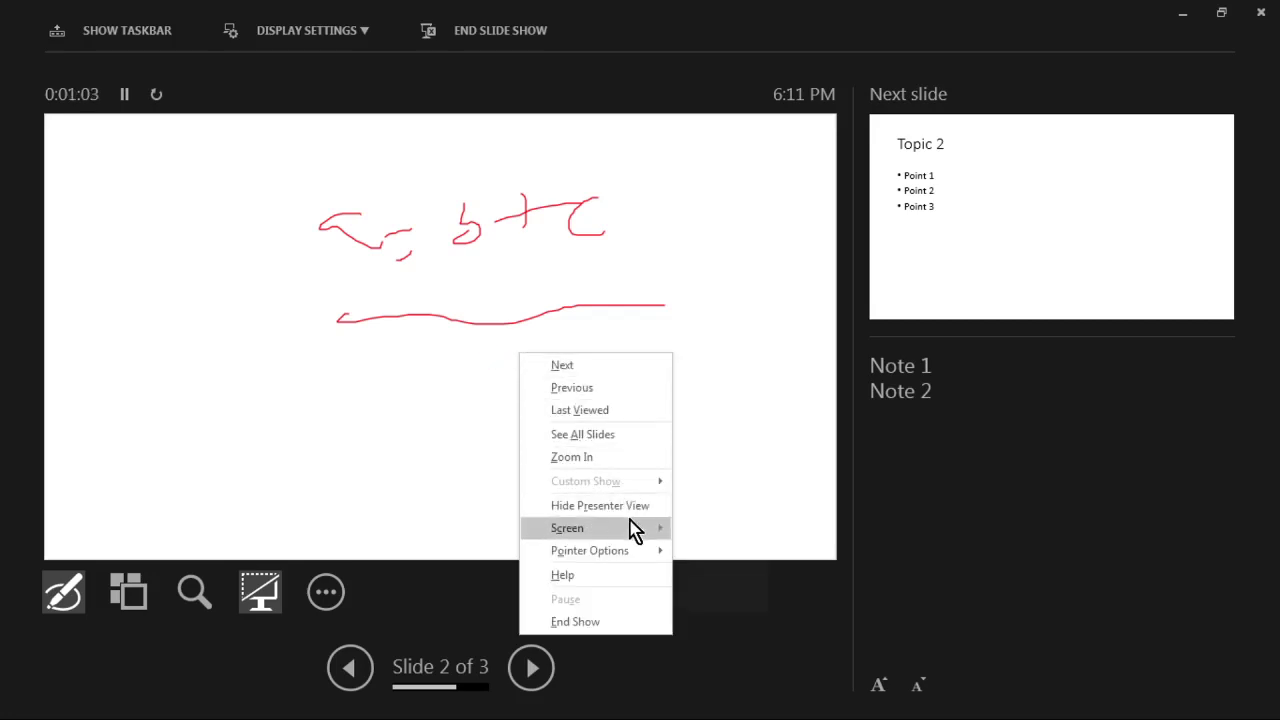
mouse_move(631, 528)
click(768, 563)
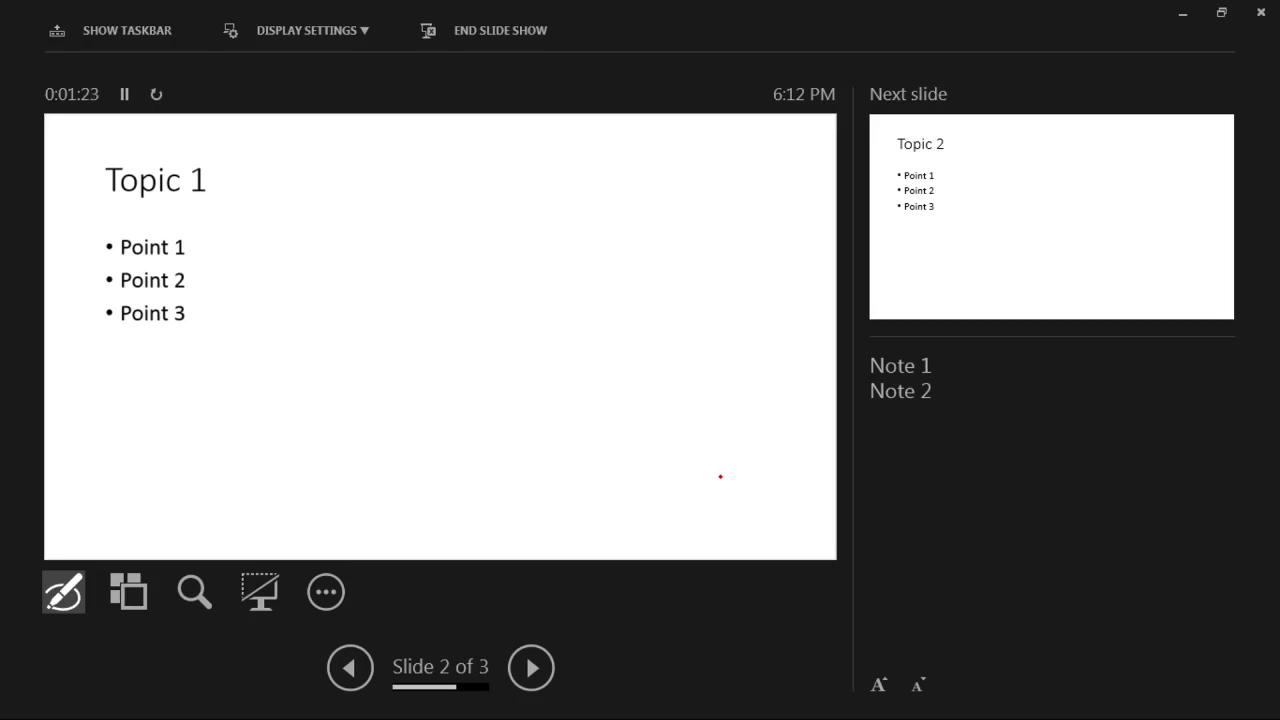
- Switch from the slide show to the Google Meet call in Chrome
key(alt+Tab)
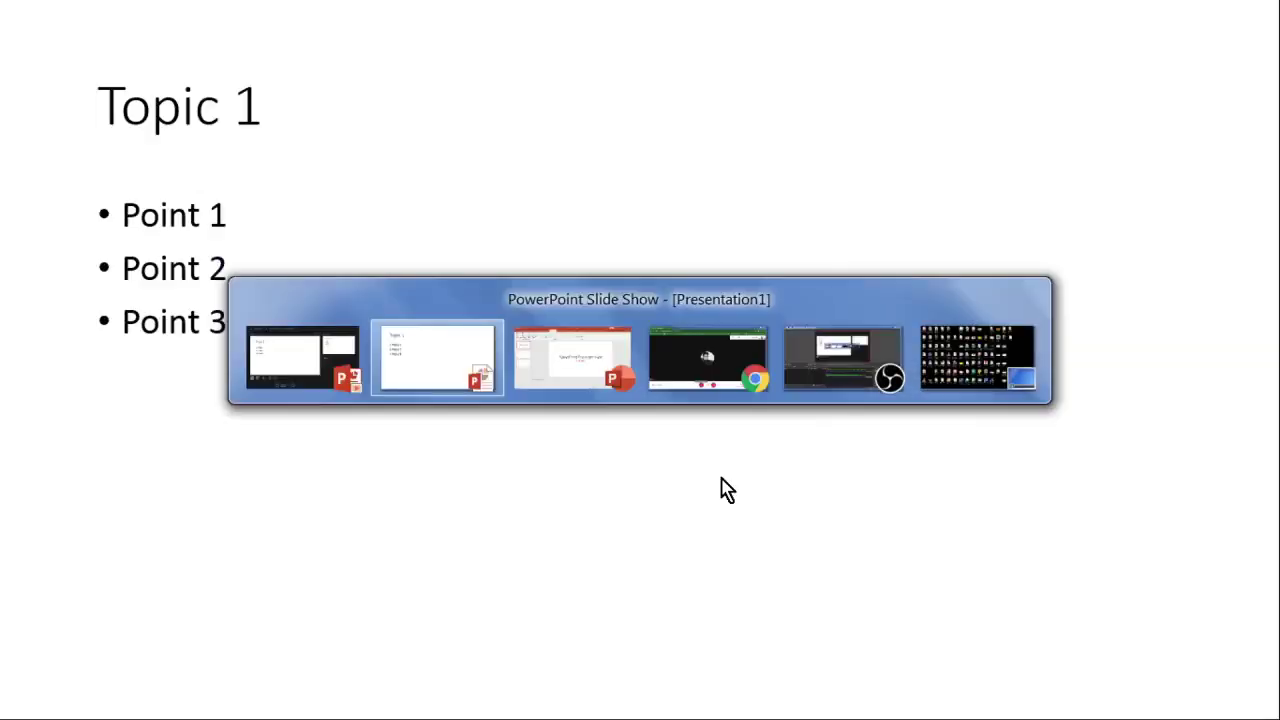
key(alt+Tab)
key(alt+Tab)
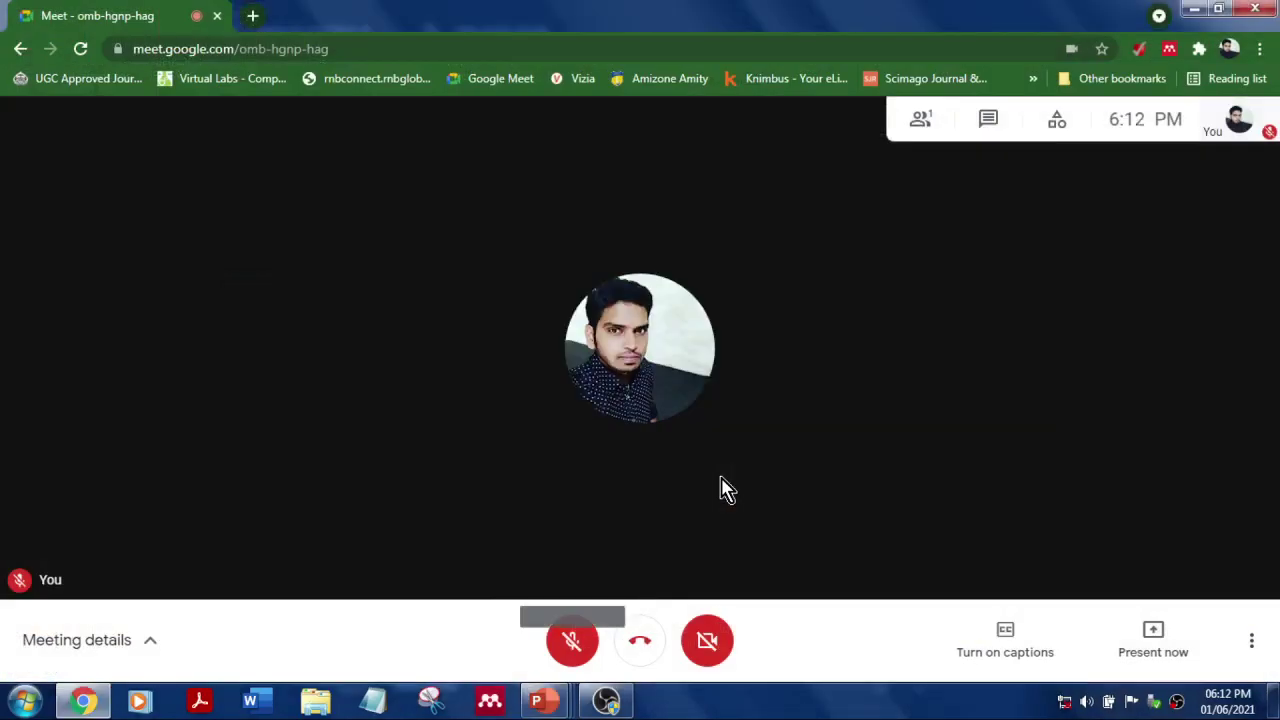
click(200, 46)
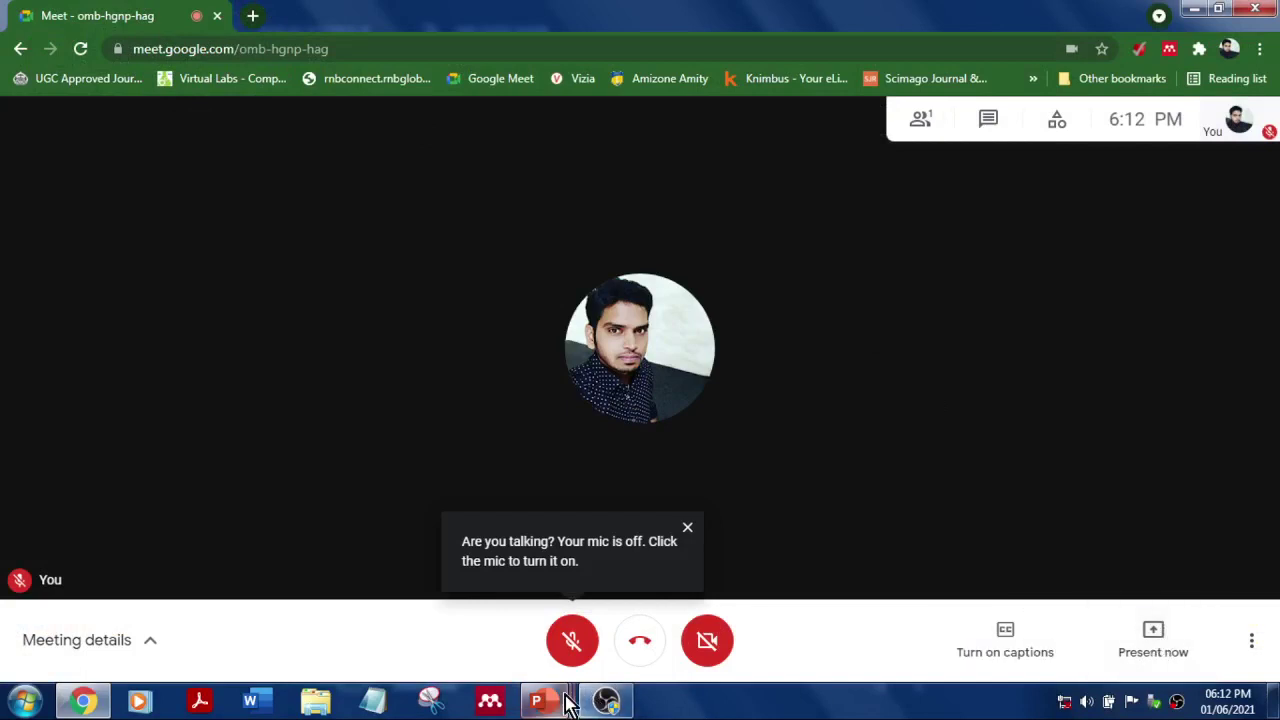
- Preview the open PowerPoint editor, Slide Show and Presenter View windows
mouse_move(557, 706)
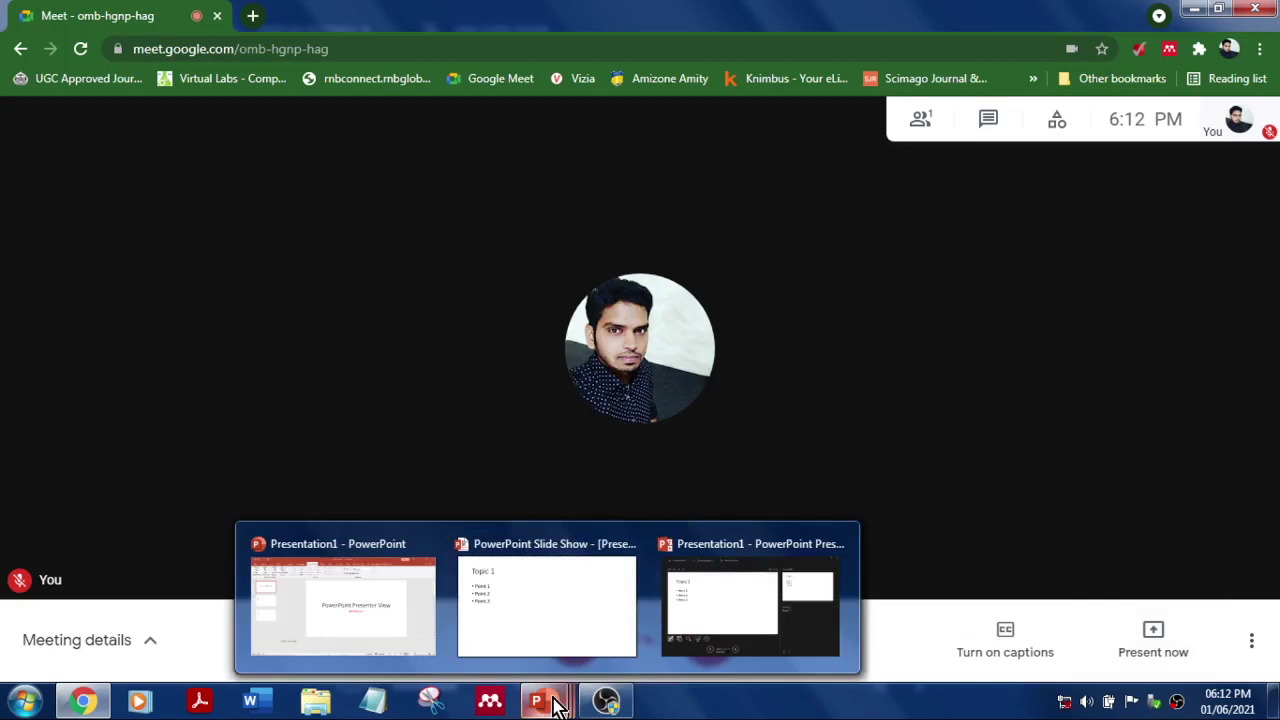
mouse_move(347, 605)
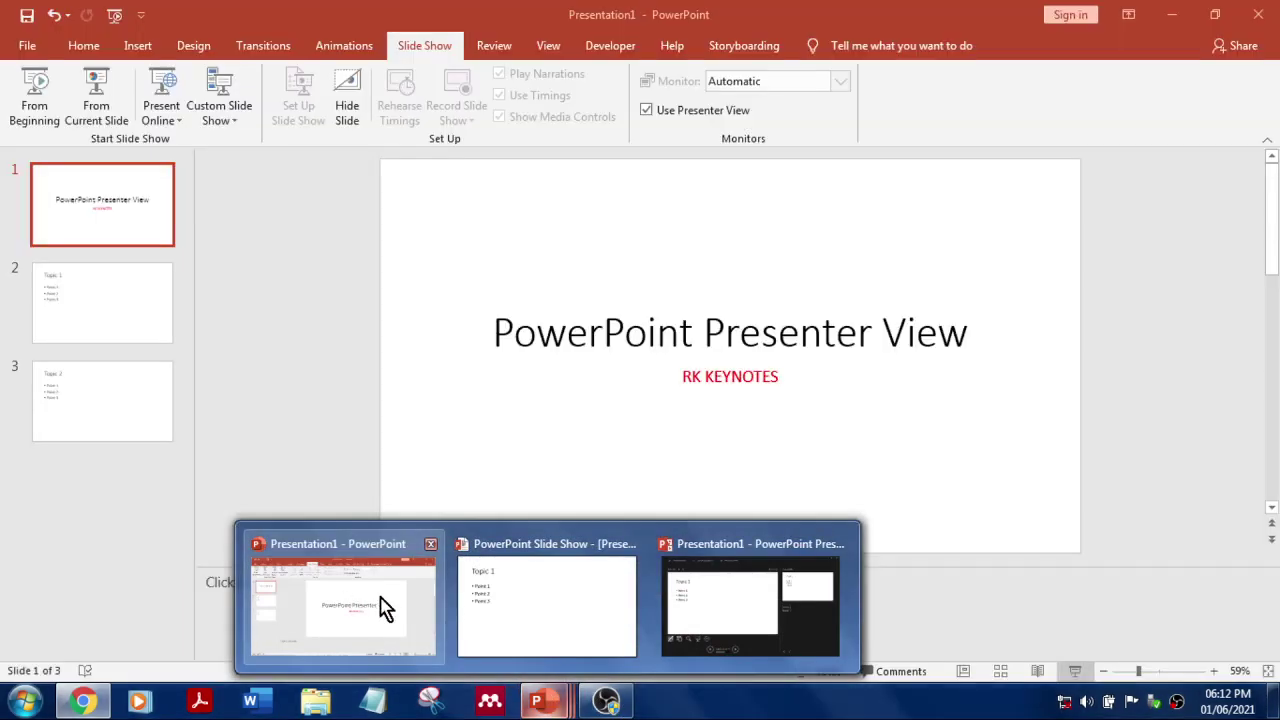
mouse_move(560, 612)
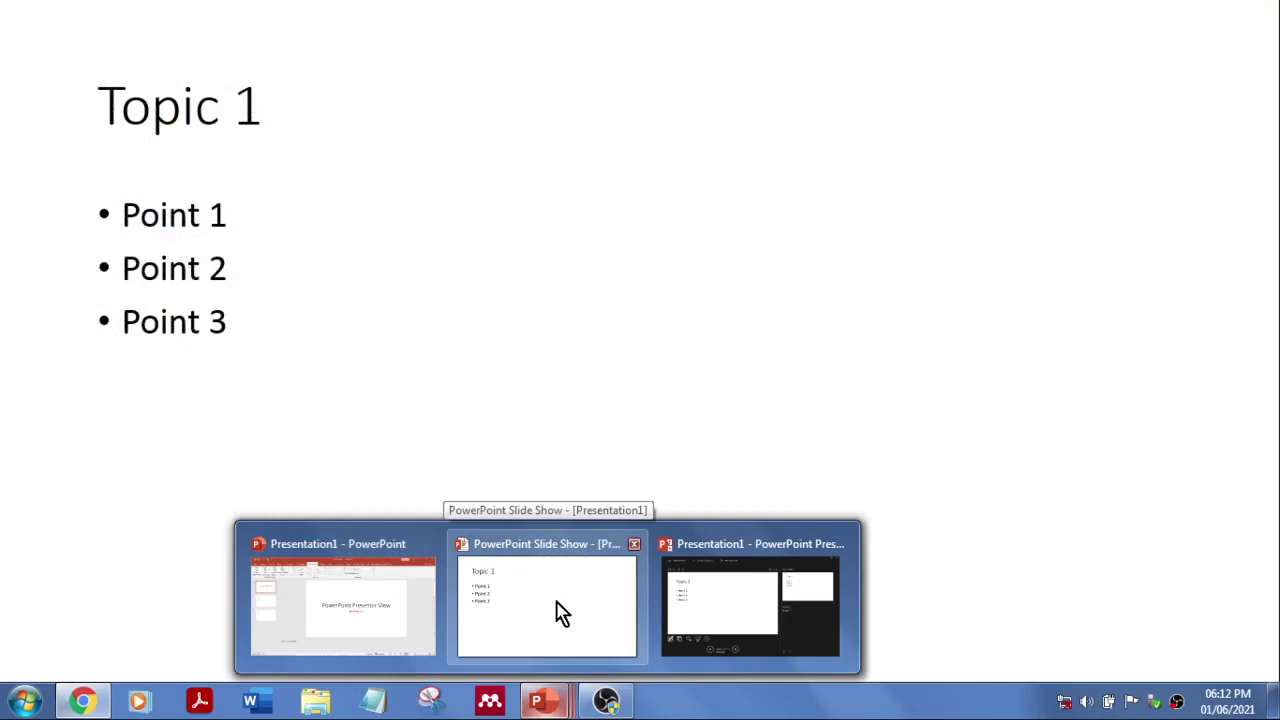
mouse_move(783, 614)
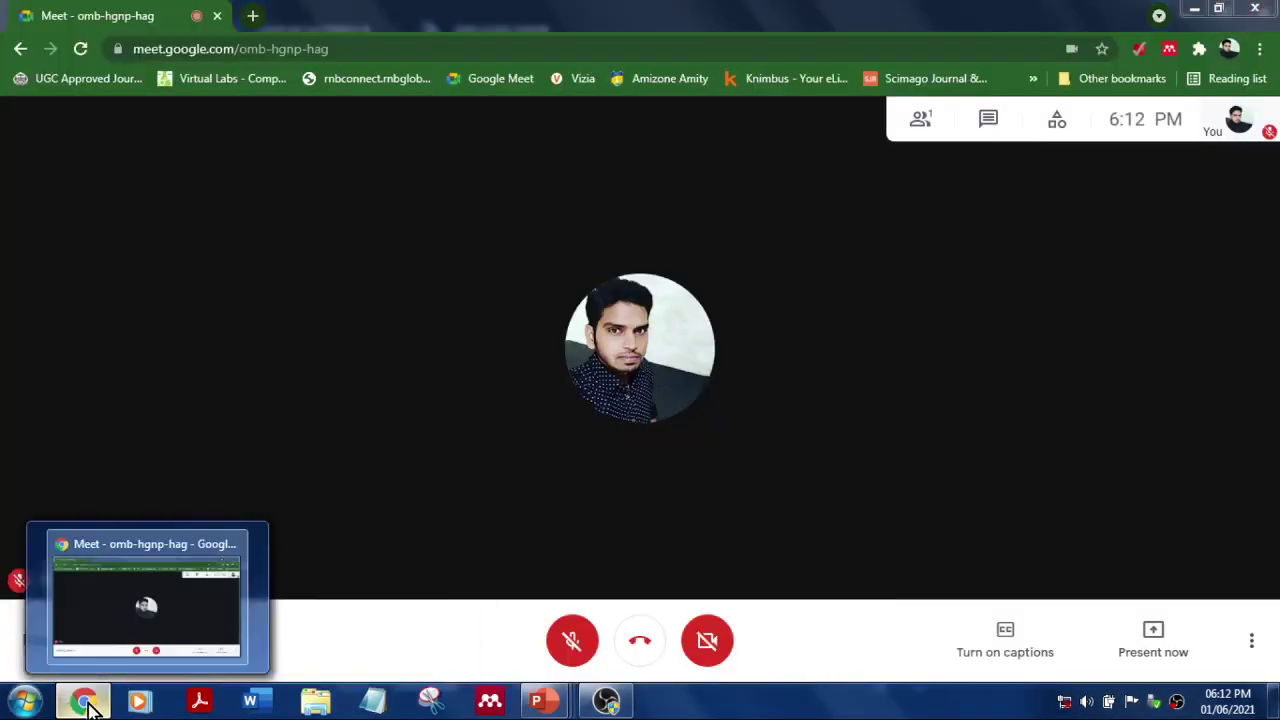
click(85, 702)
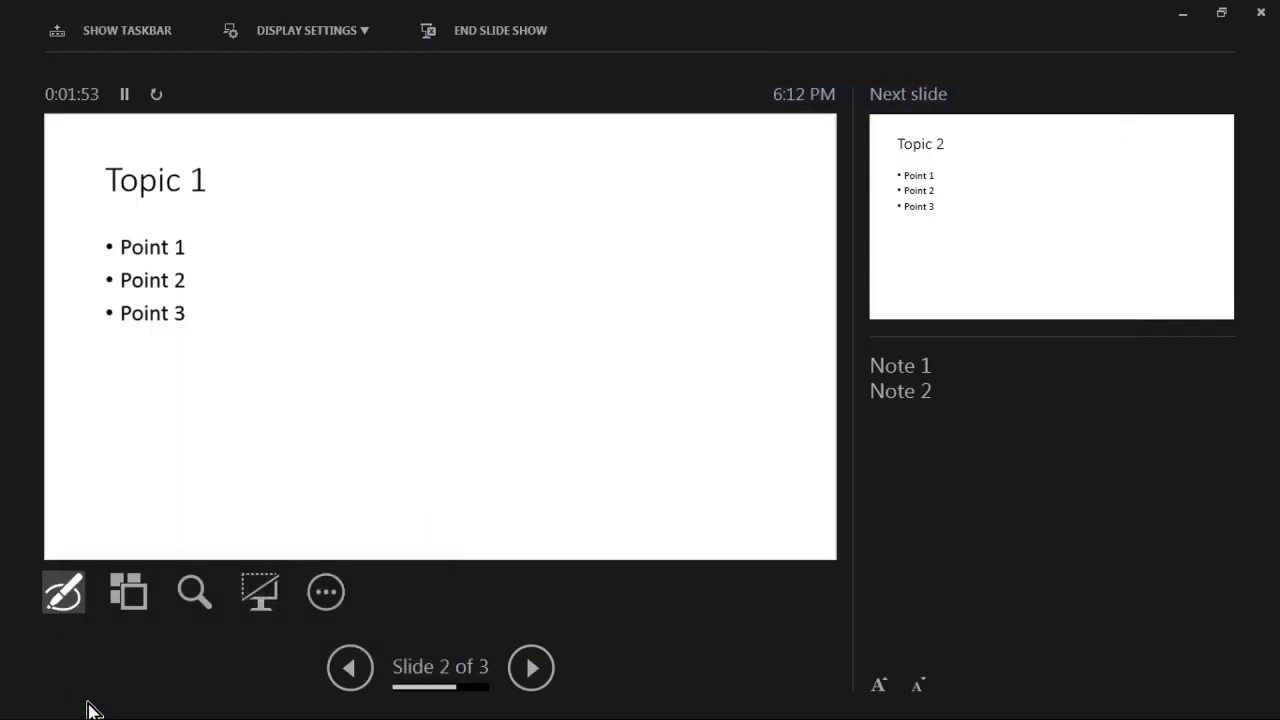
- Switch to the Google Meet call in Chrome and present the PowerPoint Slide Show window to the meeting
key(alt+Tab)
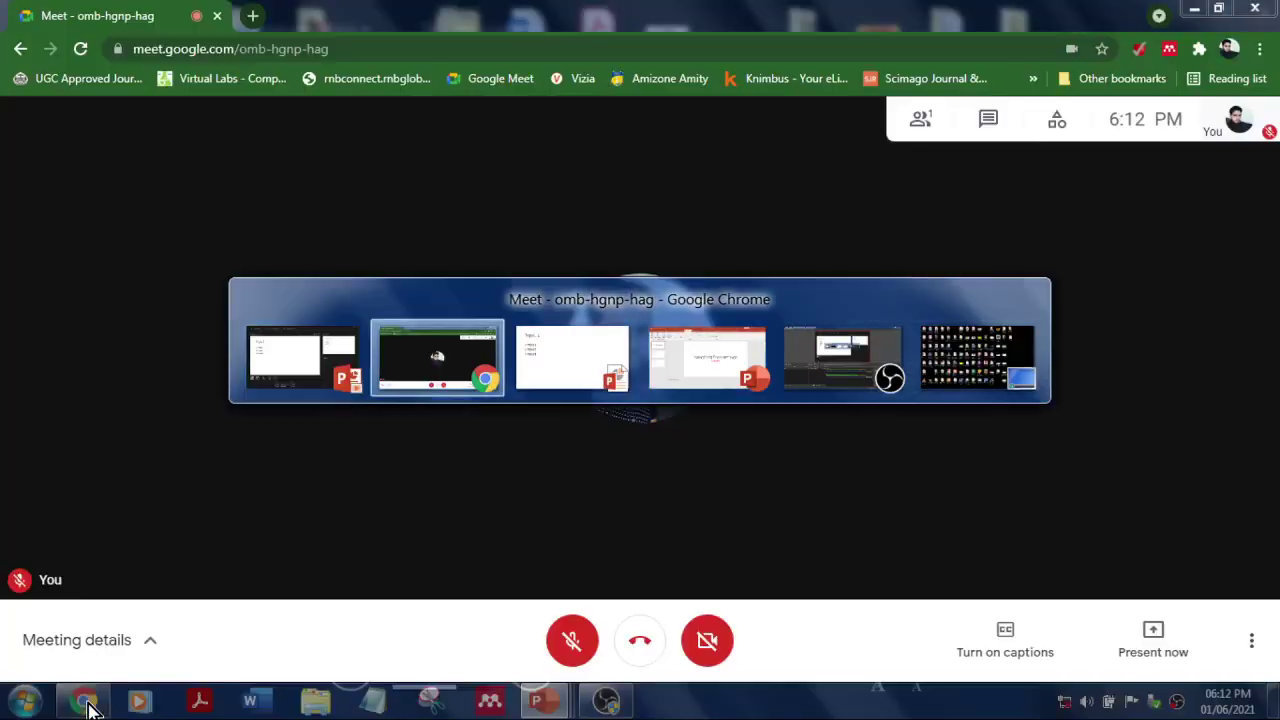
click(1151, 652)
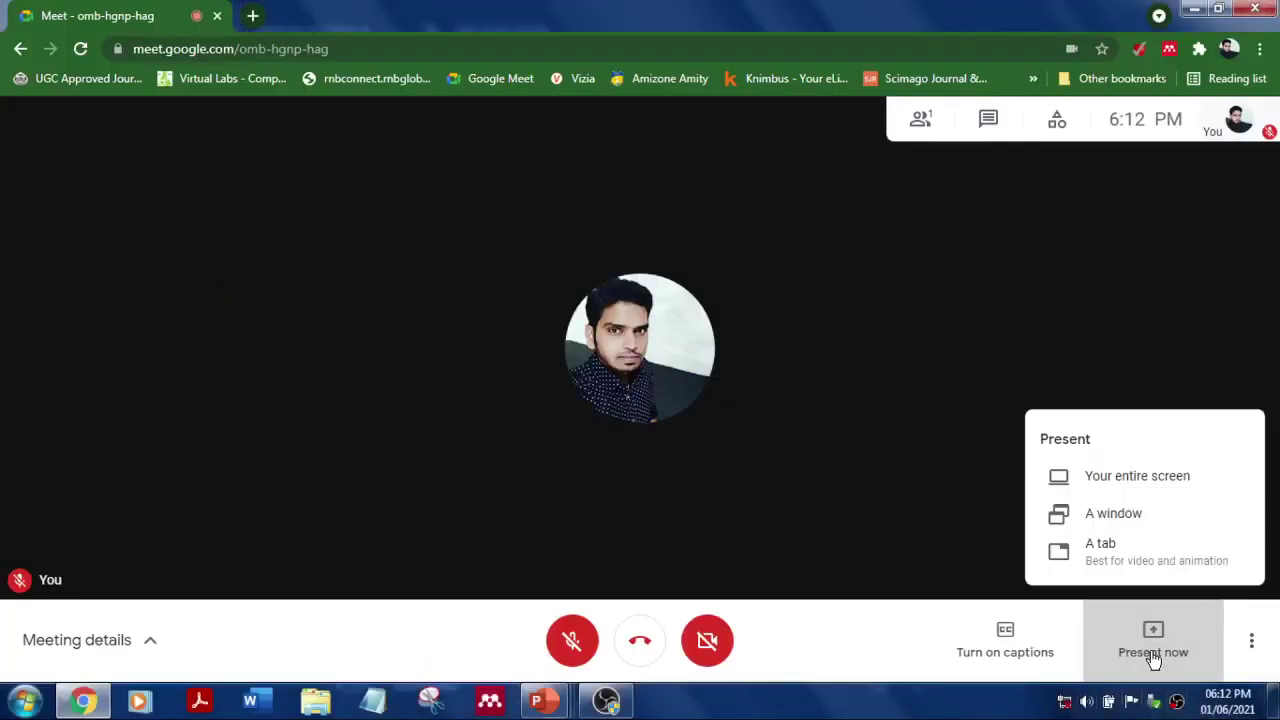
click(1123, 516)
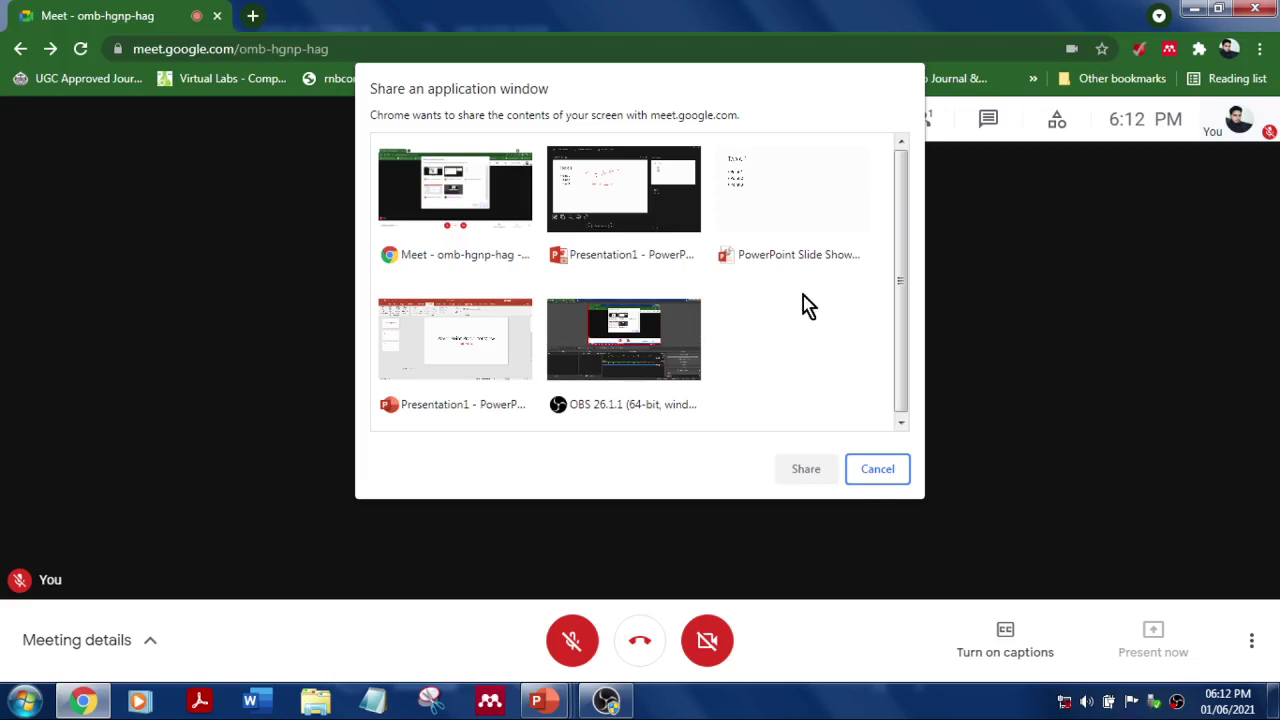
click(800, 215)
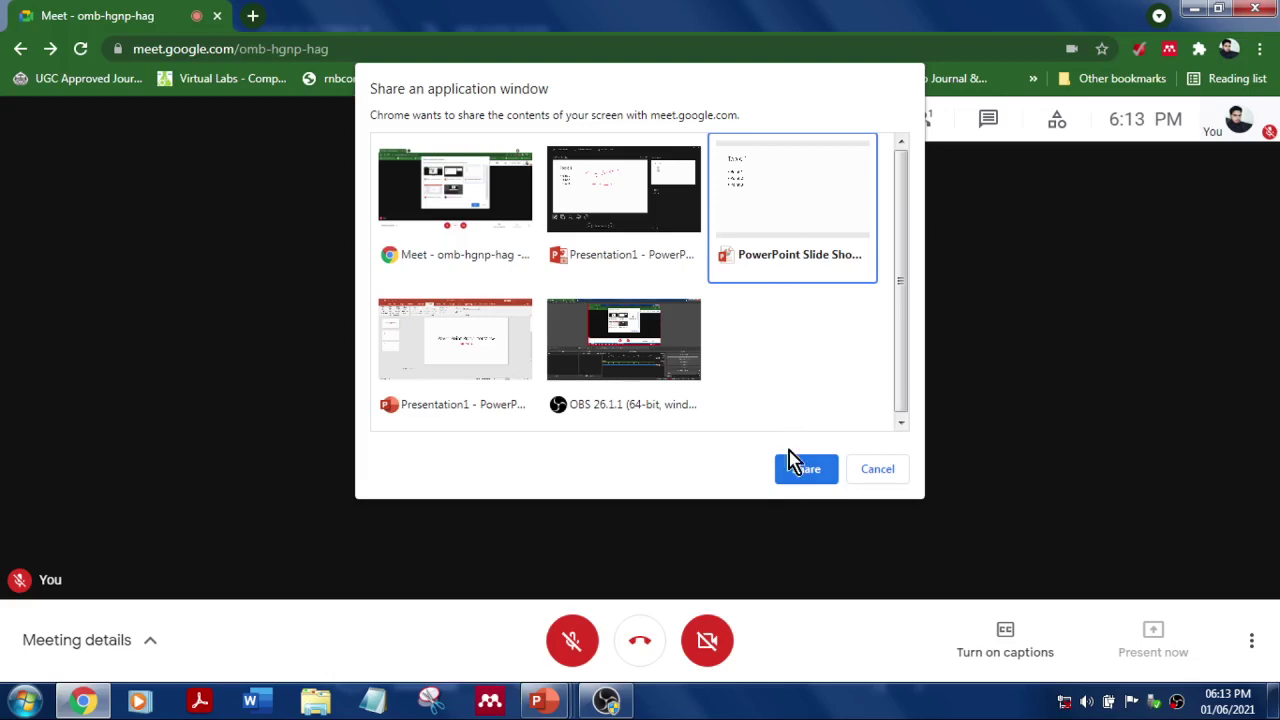
click(804, 474)
key(ctrl+l)
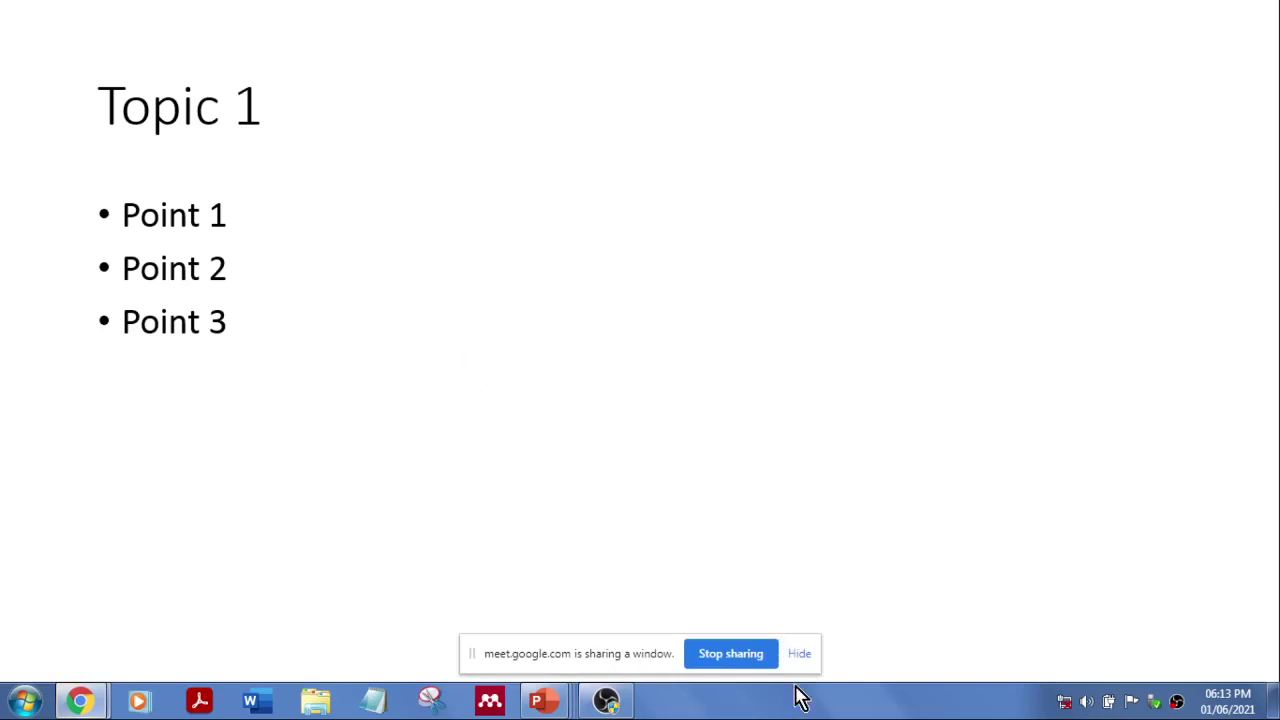
click(801, 654)
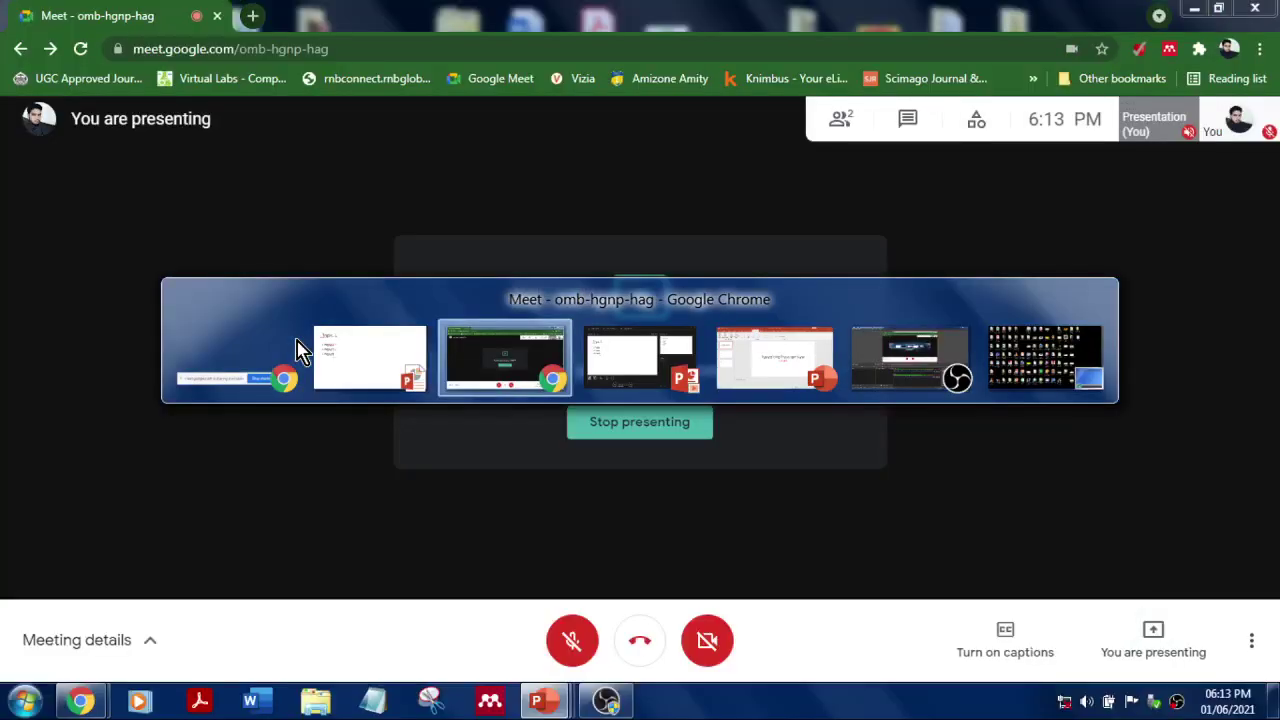
- In PowerPoint's Presenter View, mark the Topic 1 title and its points with the red Pen, and change the pointer to Laser Pointer
key(alt+Tab)
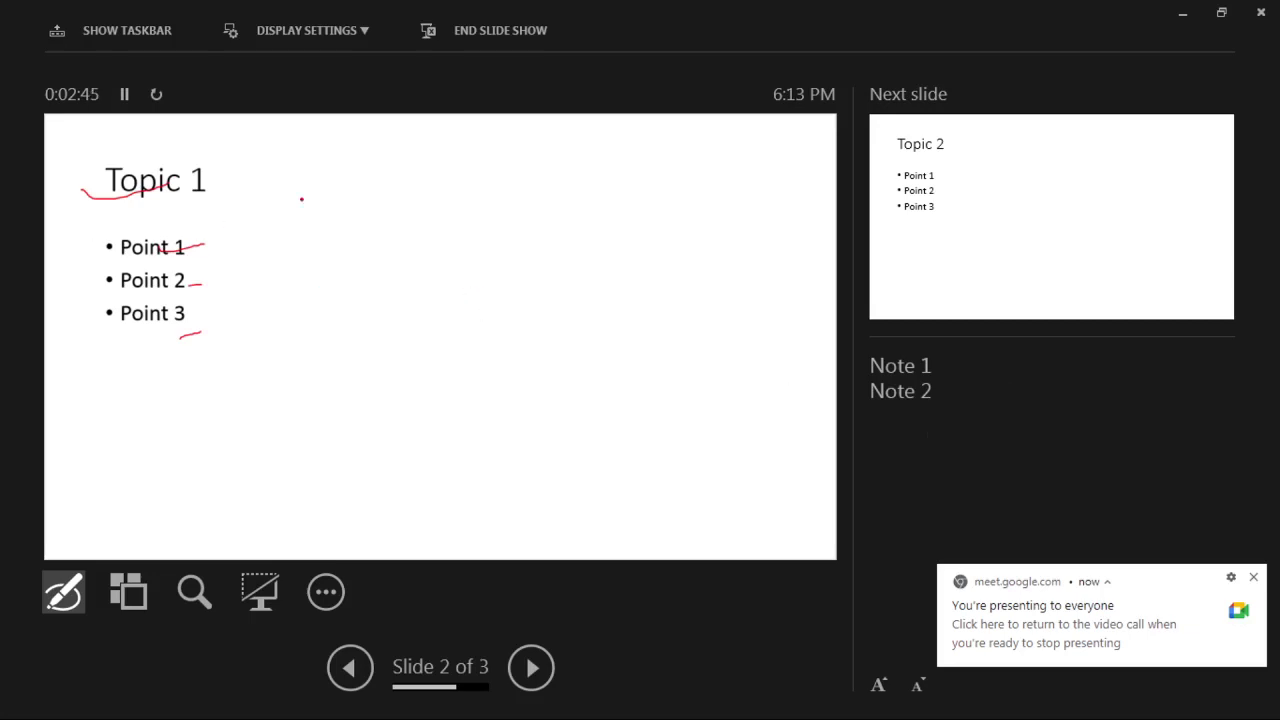
click(60, 592)
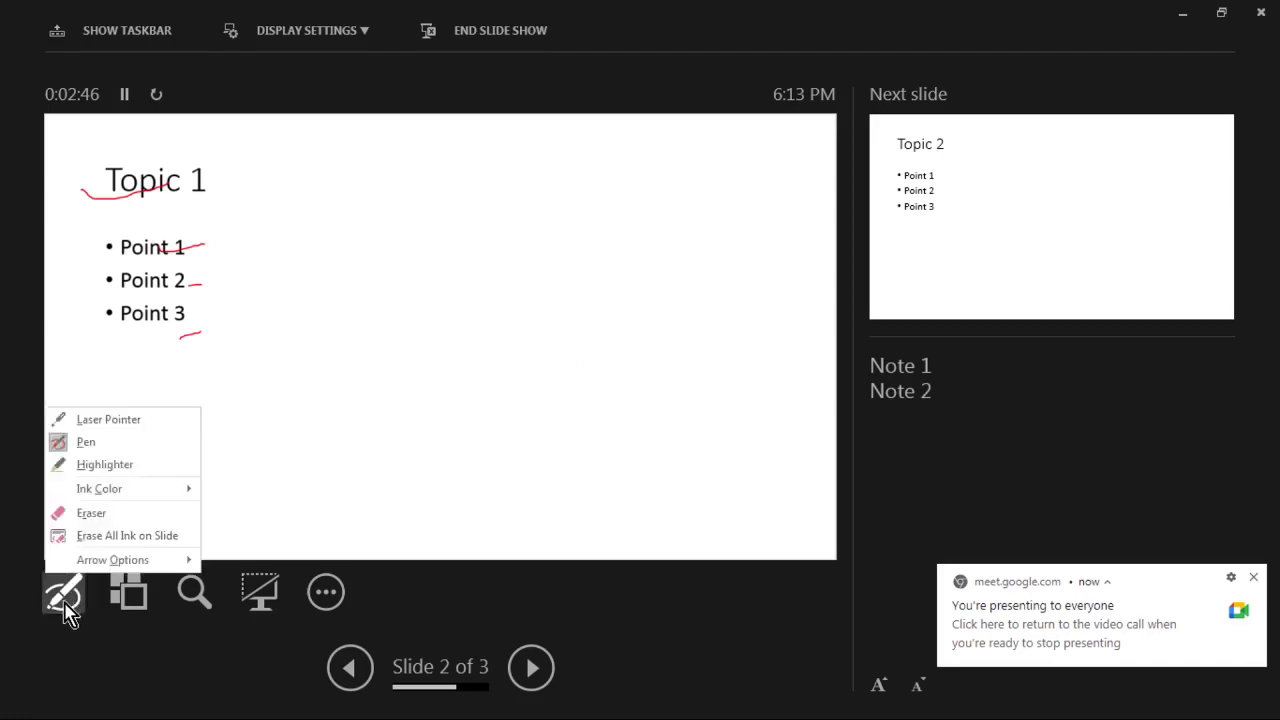
click(122, 420)
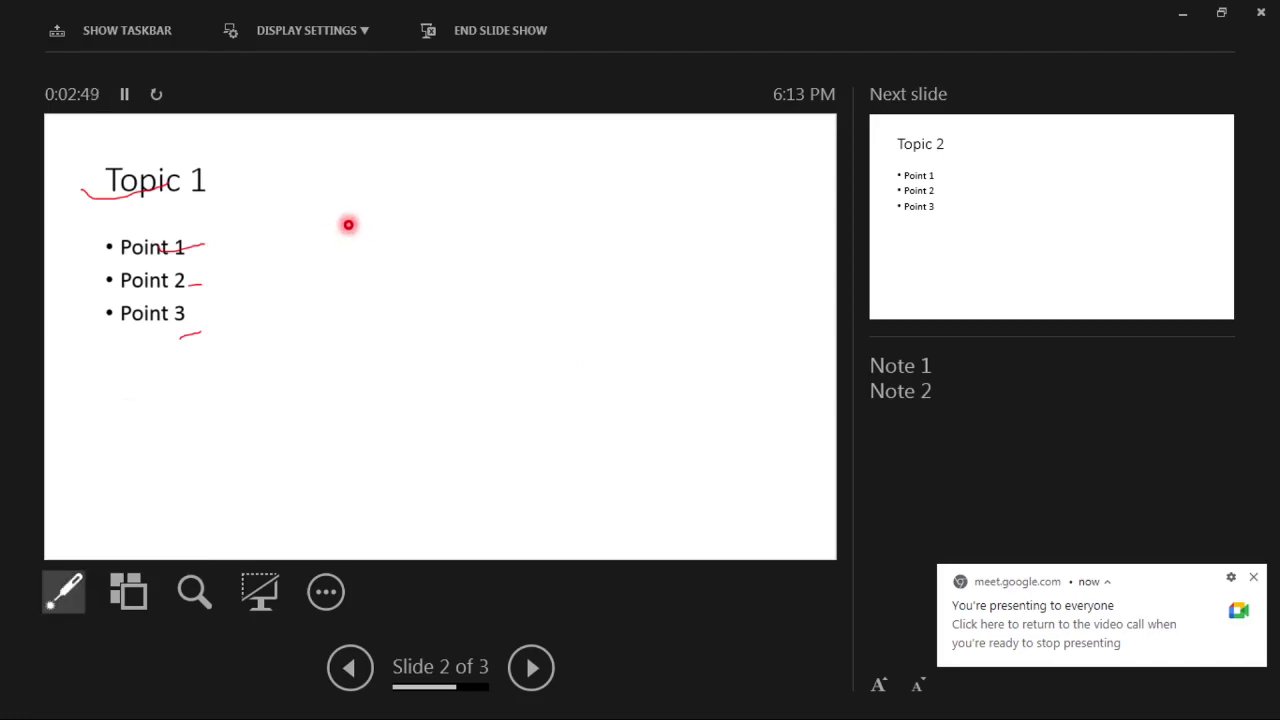
- Preview the other open windows, including the Meet sharing notice, and return to Presenter View
key(alt+Tab)
key(alt+Tab)
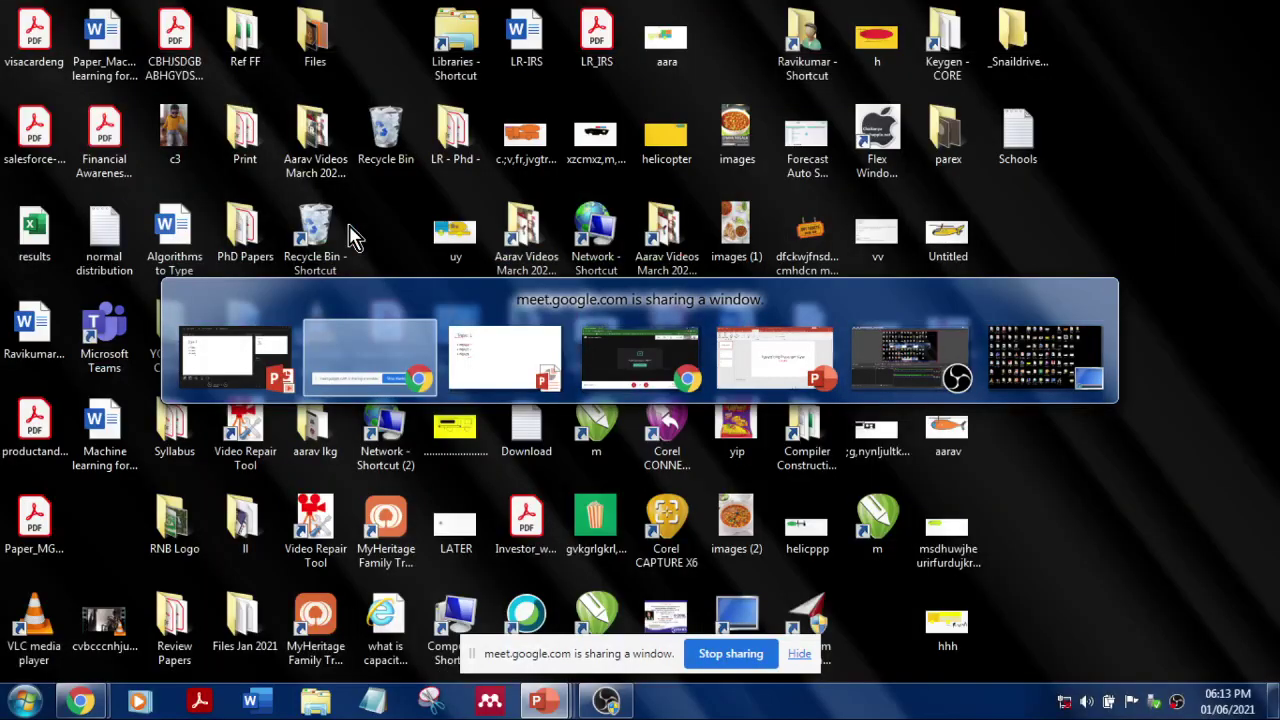
key(alt+Tab)
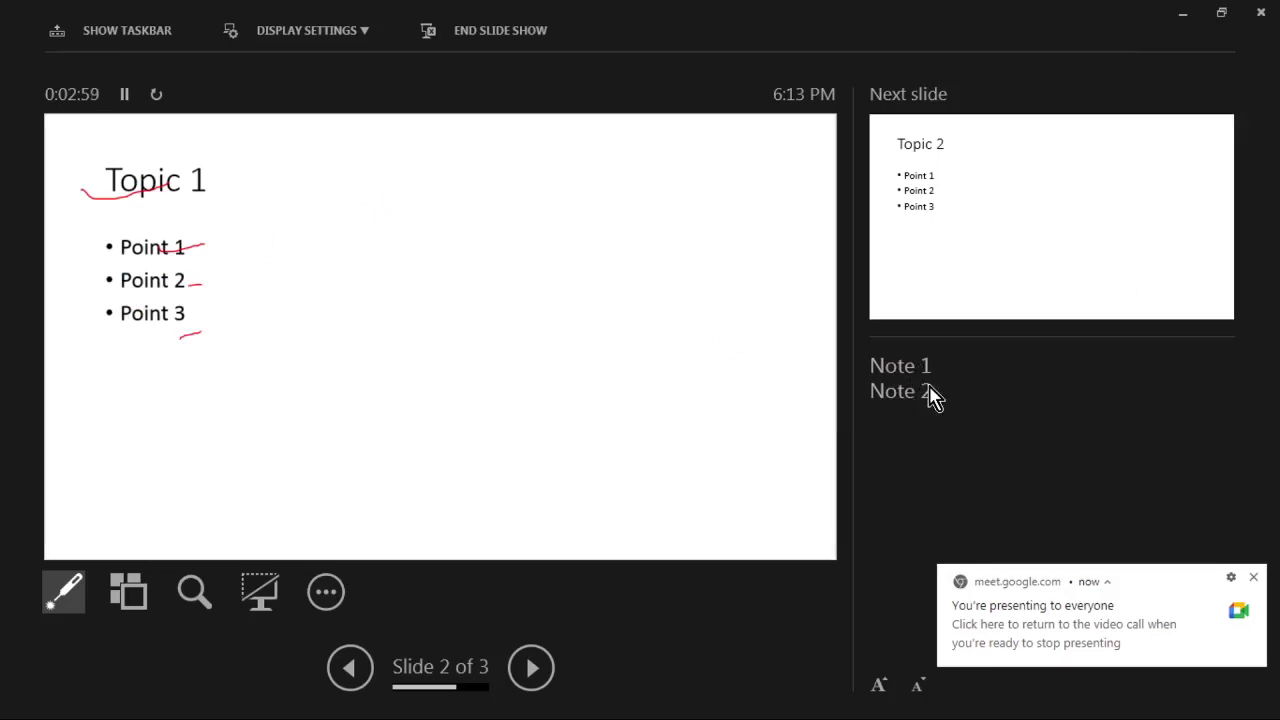
- Advance the slide show to the Topic 2 slide and go back to the title slide
key(Right)
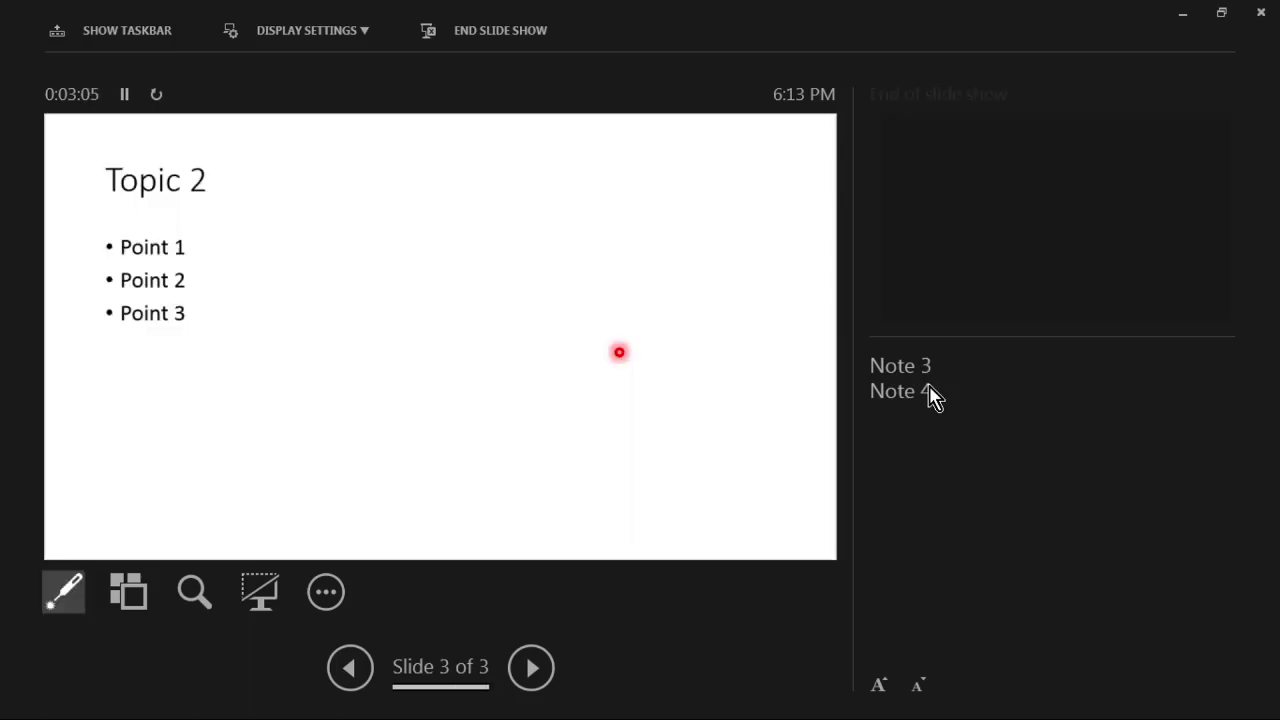
key(Left)
key(Left)
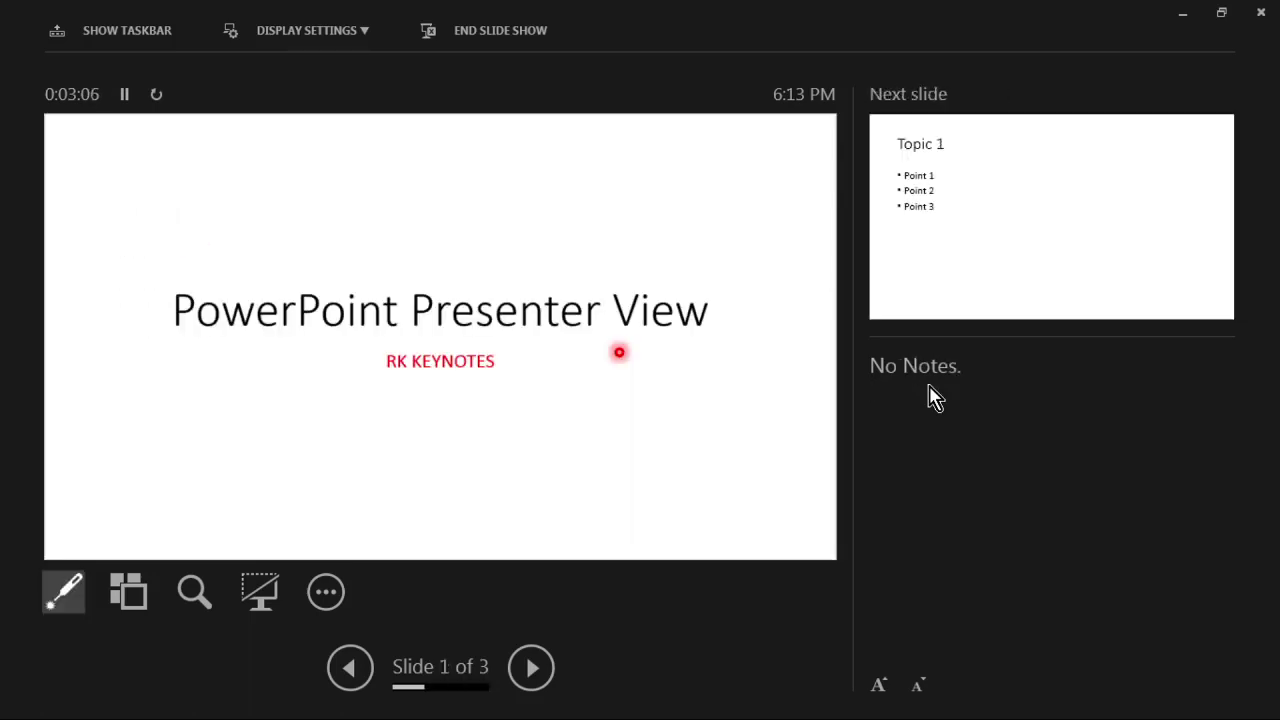